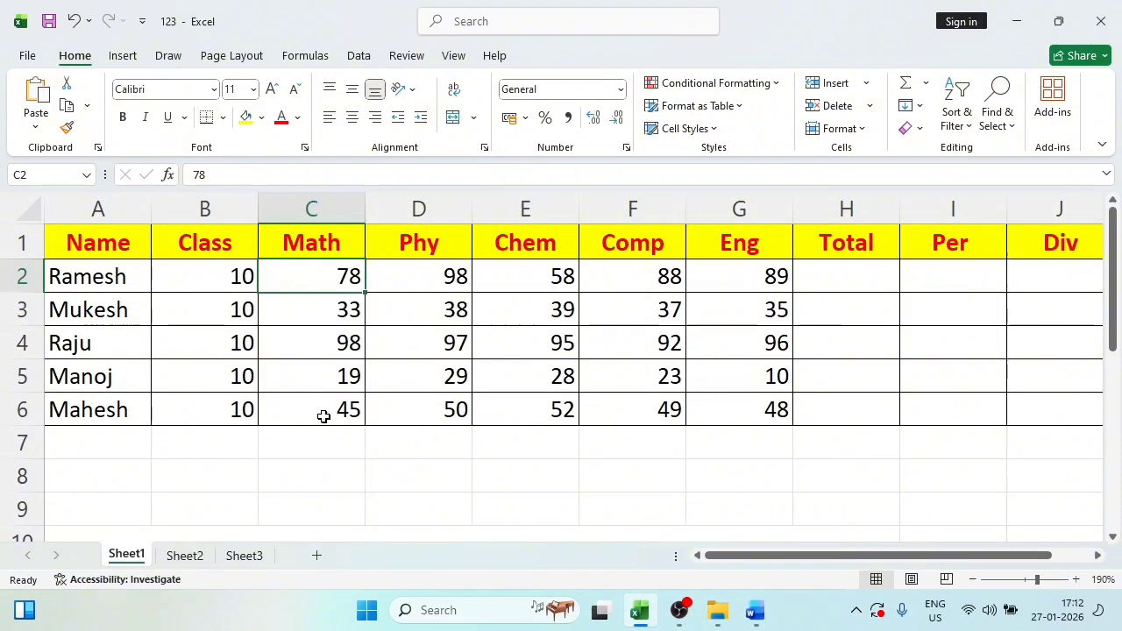
Examine the first and last students' marks in the Math, Phy, Chem and Comp columns of the marksheet.
click(334, 406)
click(429, 275)
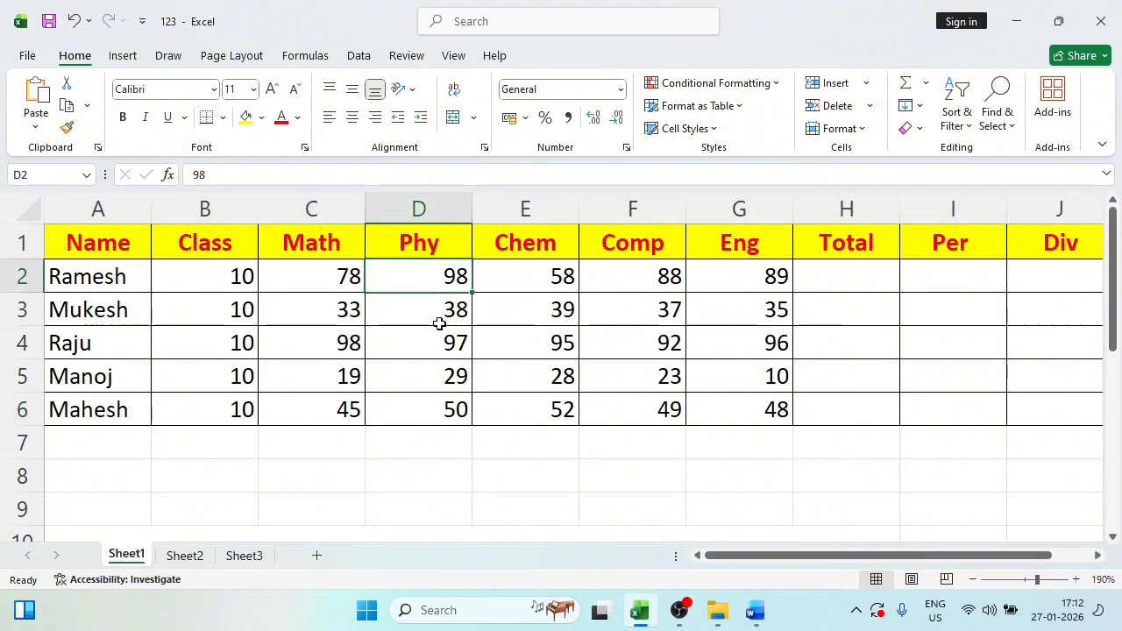
click(444, 405)
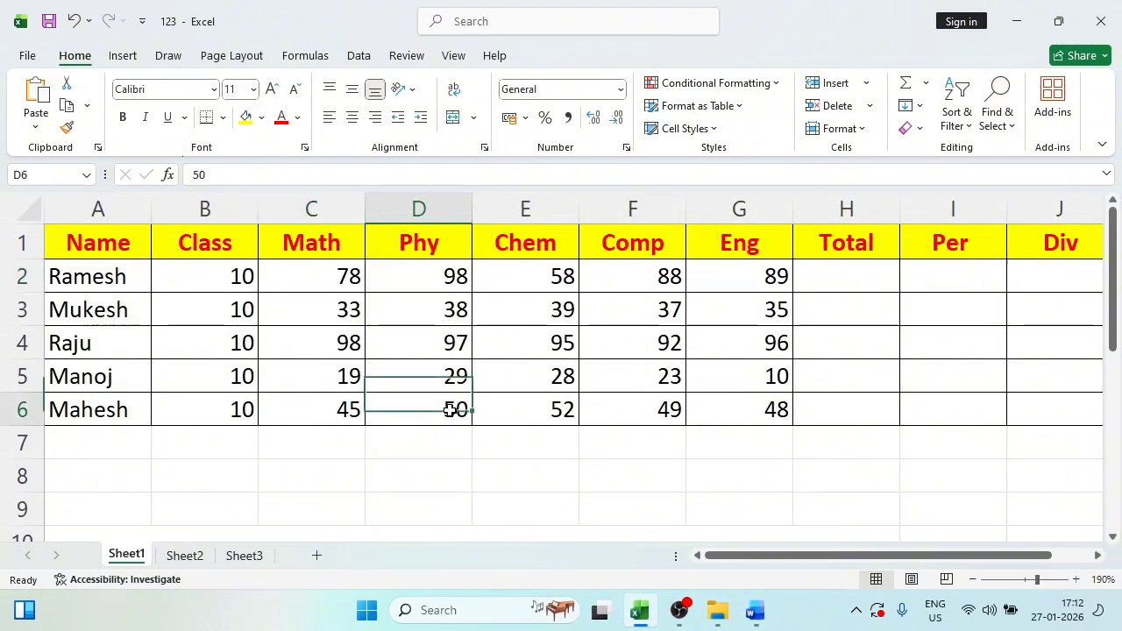
click(556, 278)
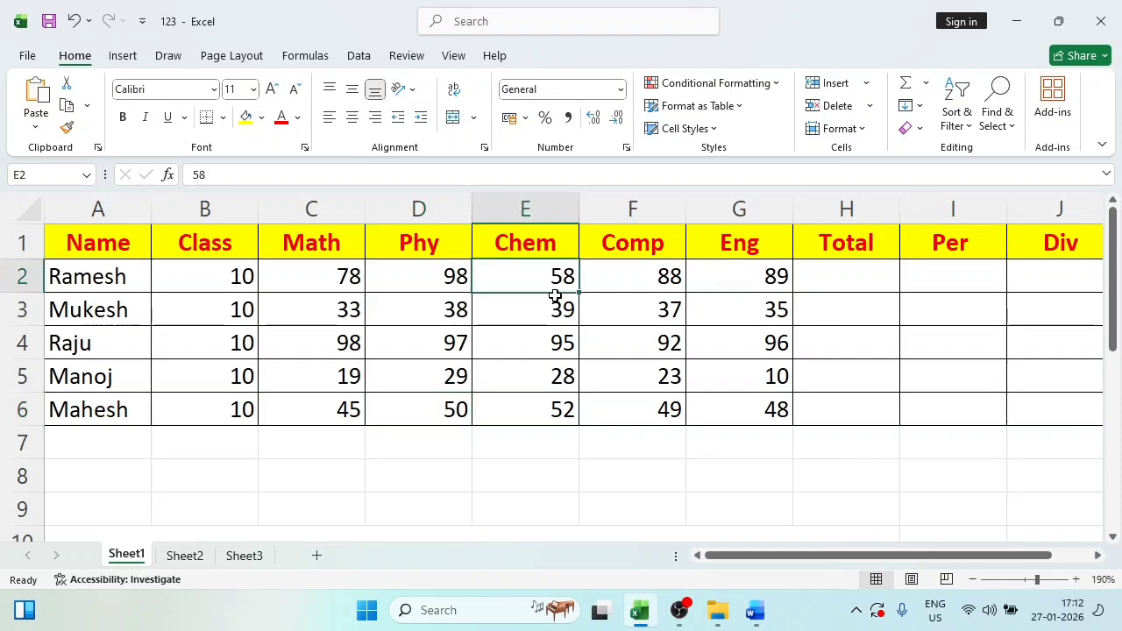
click(554, 414)
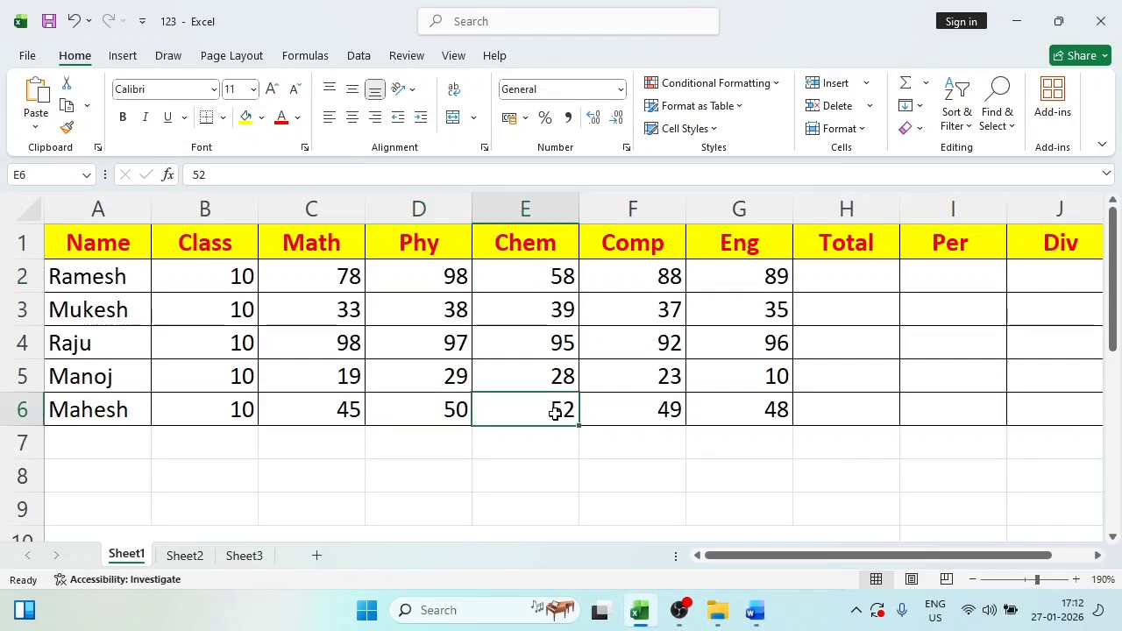
click(644, 281)
click(668, 415)
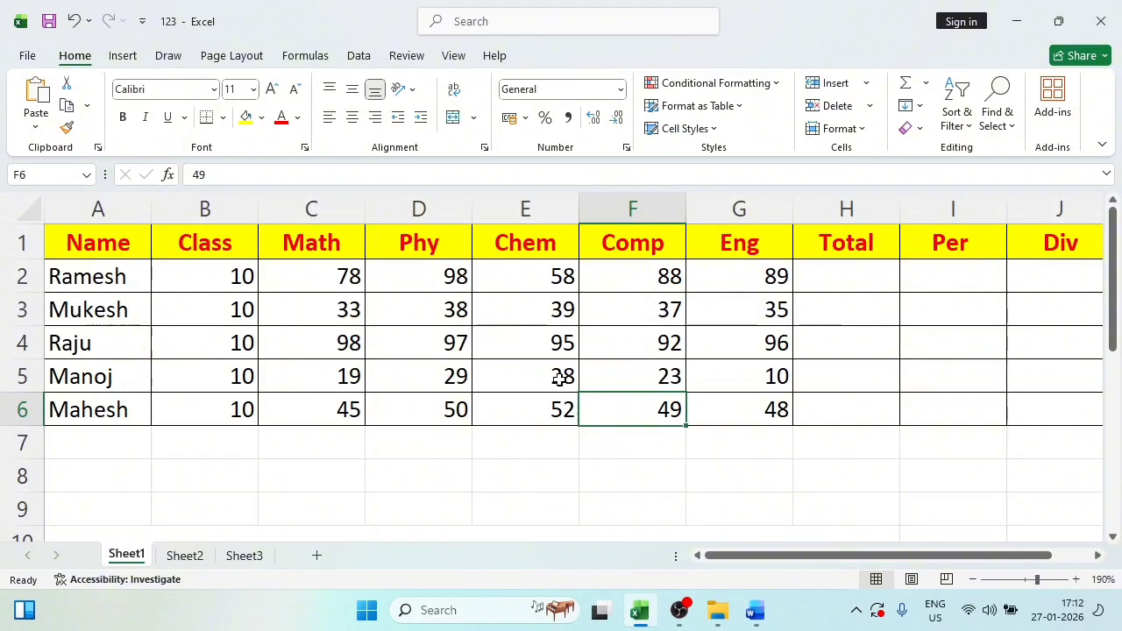
ctrl+scroll(559, 379, down, 2)
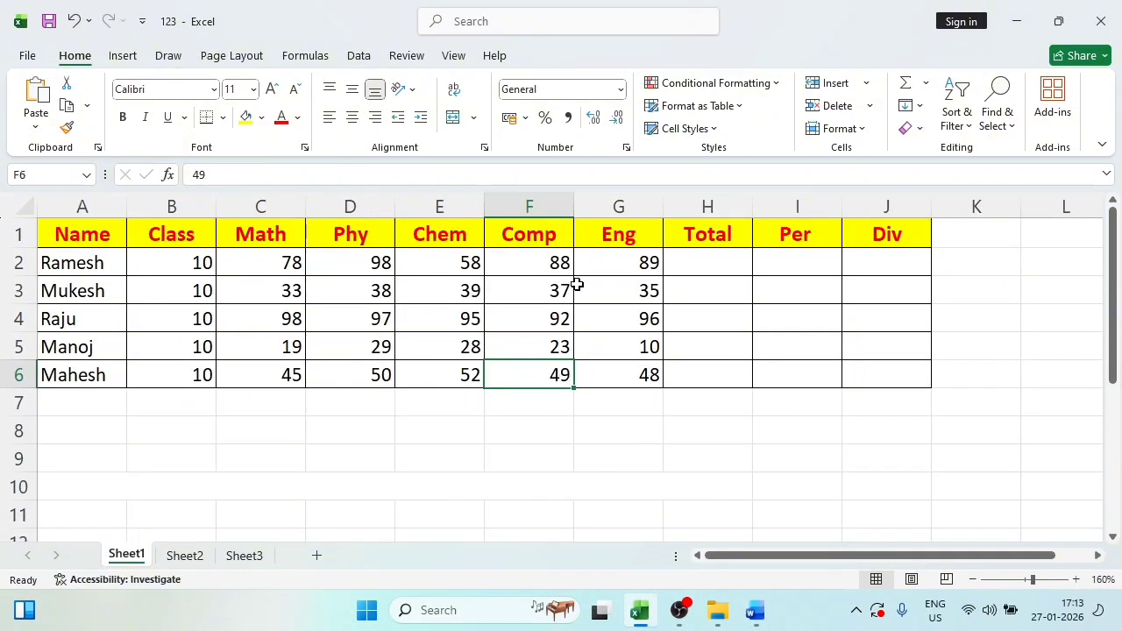
ctrl+scroll(577, 284, up, 1)
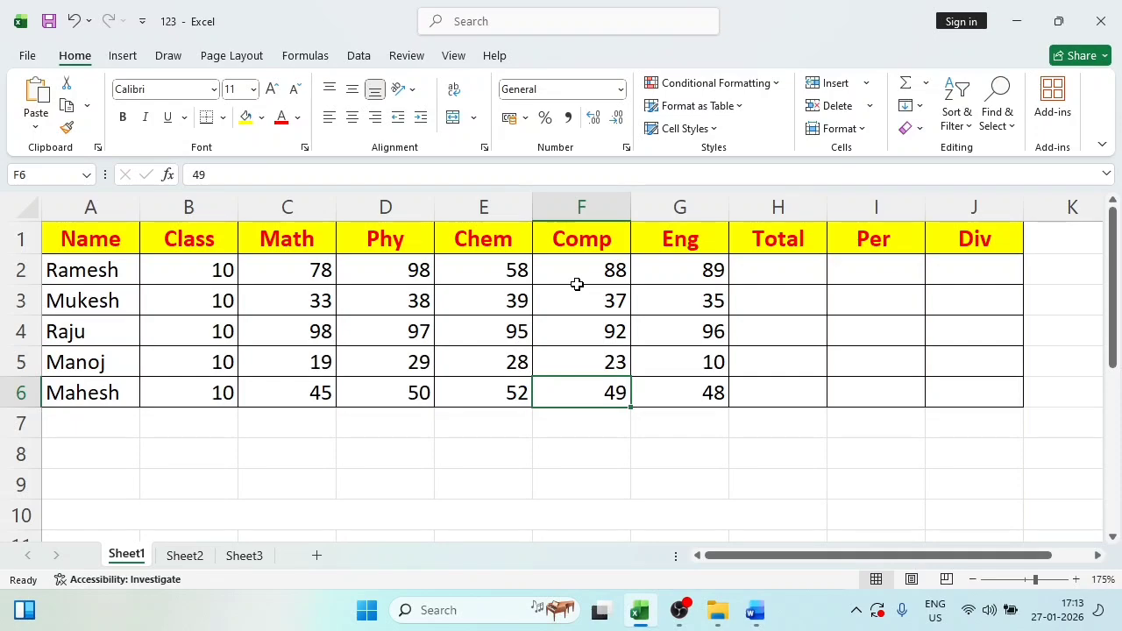
Enter the formula =C2+D2+E2+F2+G2 in cell H2 to total the first student's five subject marks.
click(745, 262)
scroll(754, 268, up, 1)
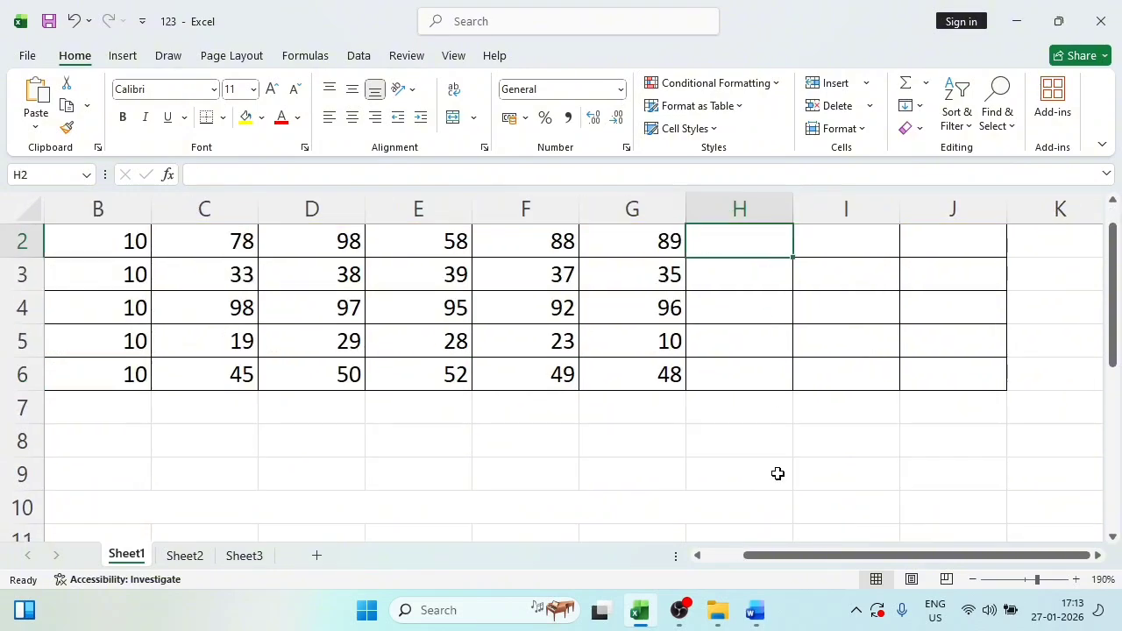
drag(794, 556, 752, 556)
scroll(761, 489, up, 1)
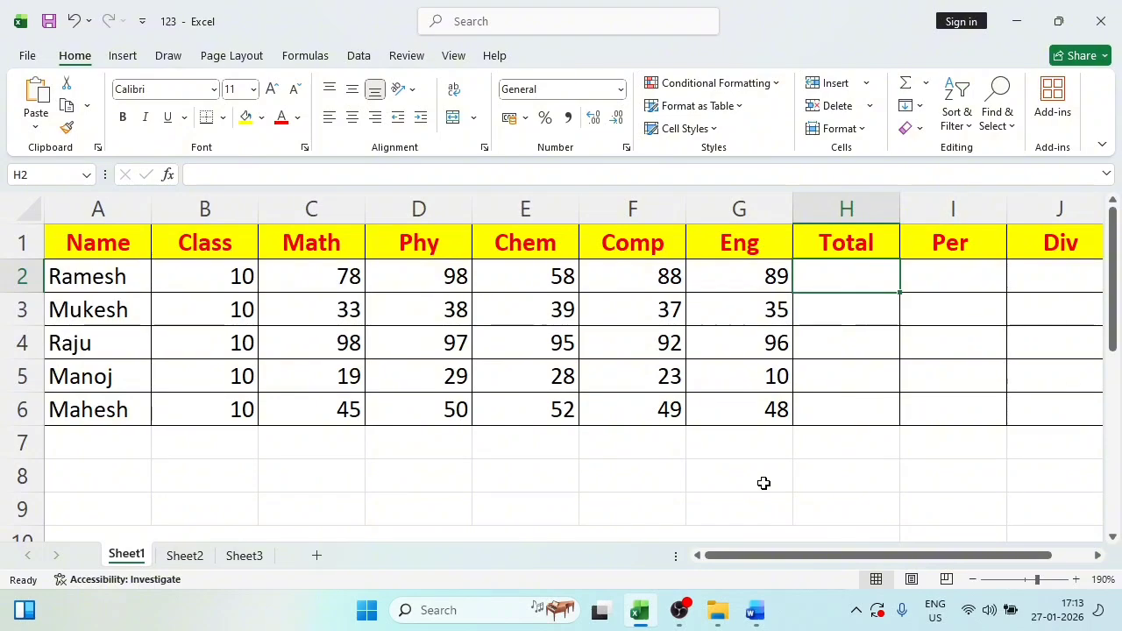
text(=)
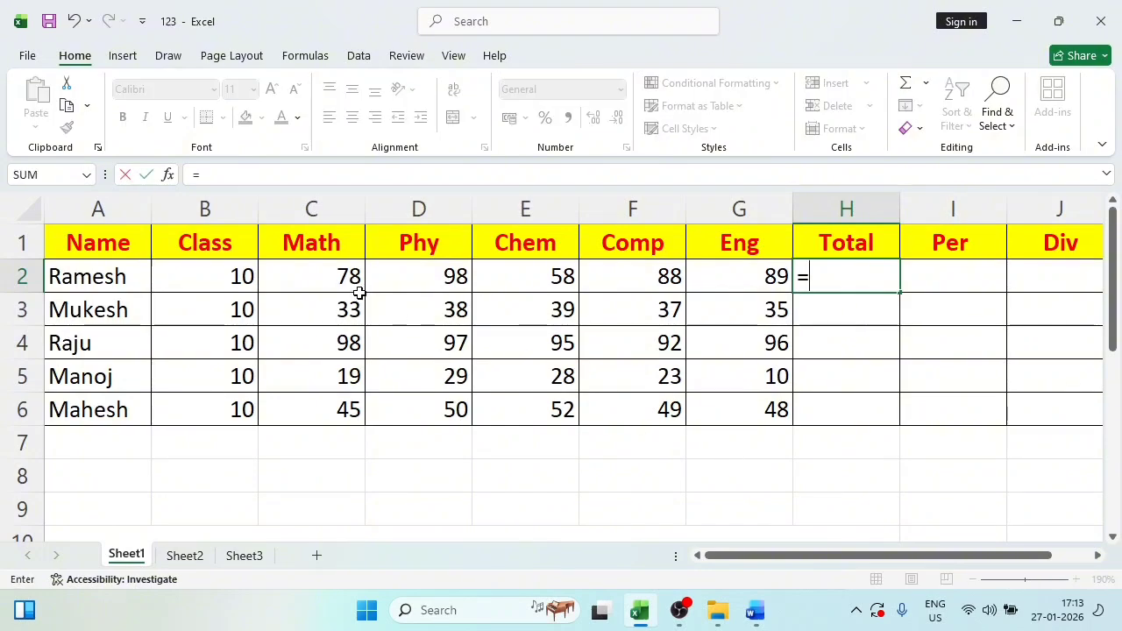
click(349, 283)
text(+)
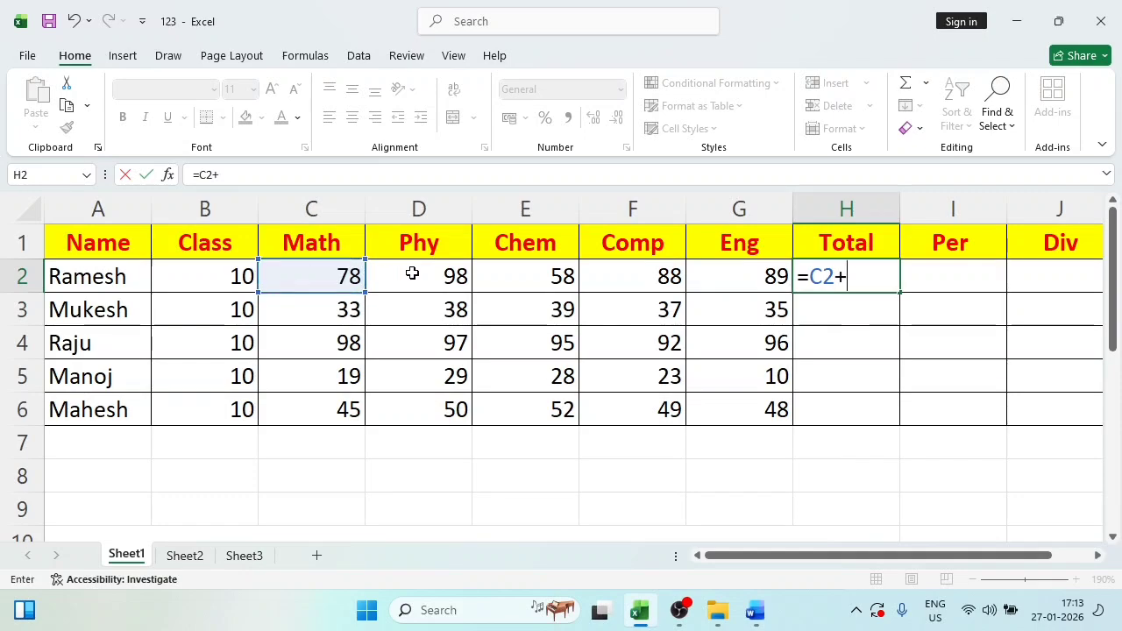
click(412, 273)
text(+)
click(545, 272)
text(+)
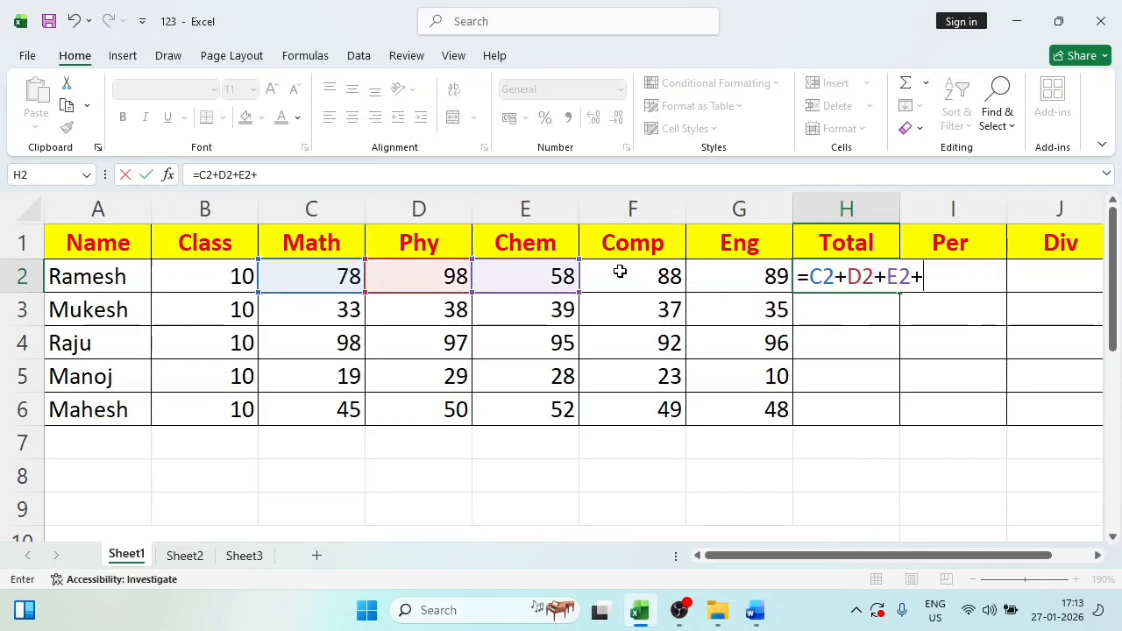
click(620, 271)
text(+)
click(722, 270)
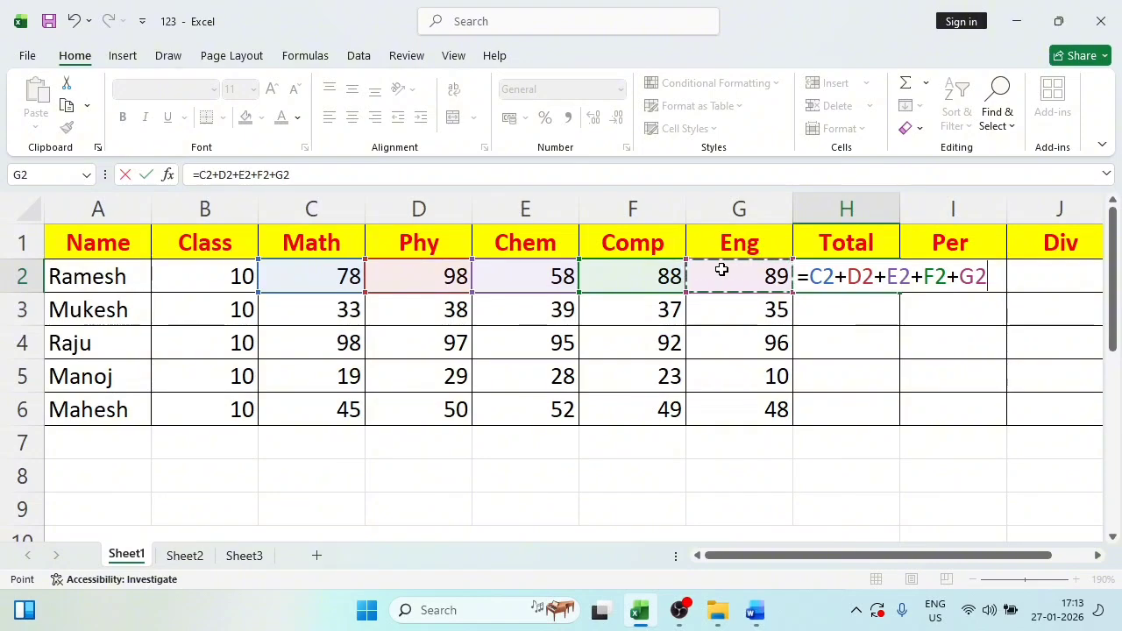
key(Return)
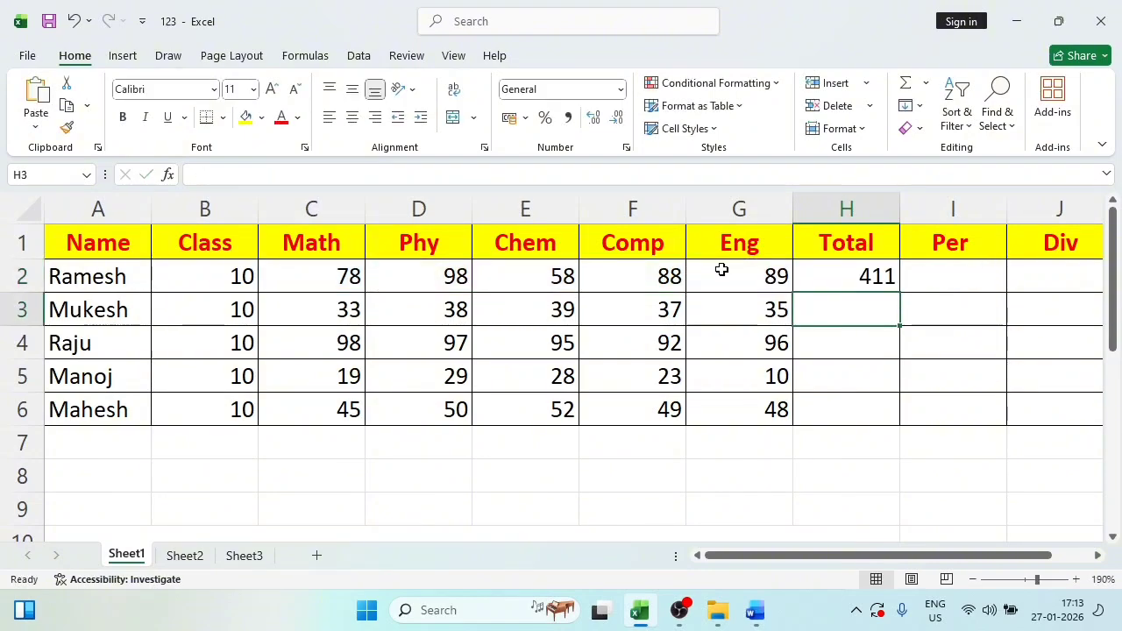
Clear the cell-by-cell addition formula from the first student's Total cell, H2.
click(869, 278)
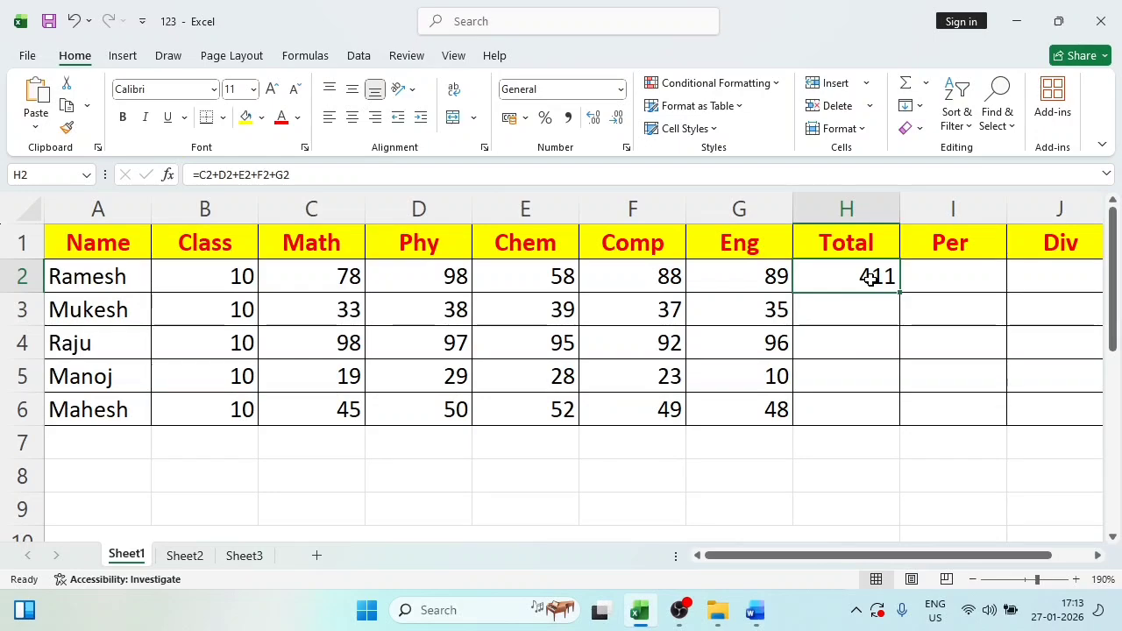
key(Delete)
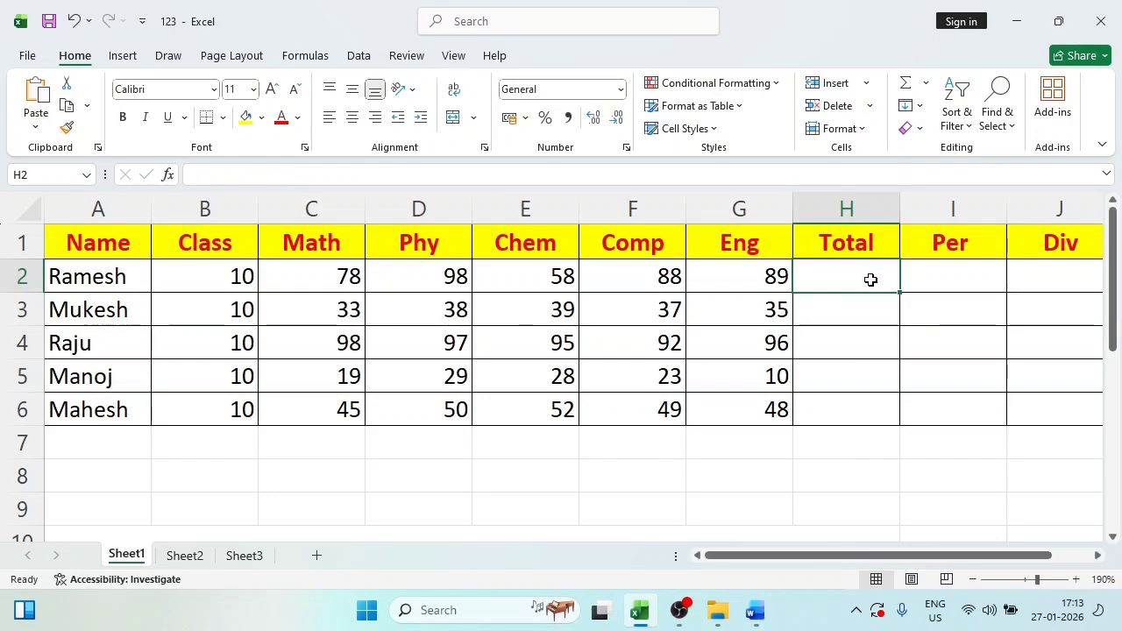
click(826, 366)
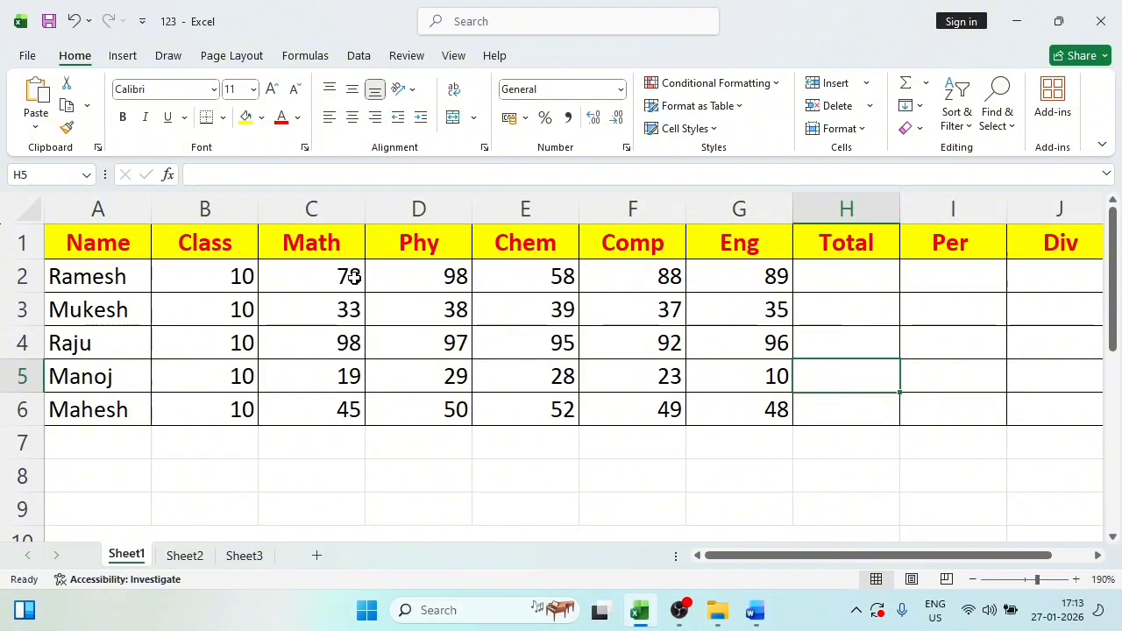
Total the first student's marks in C2:G2 with AutoSum, placing the result in H2.
drag(354, 277, 751, 278)
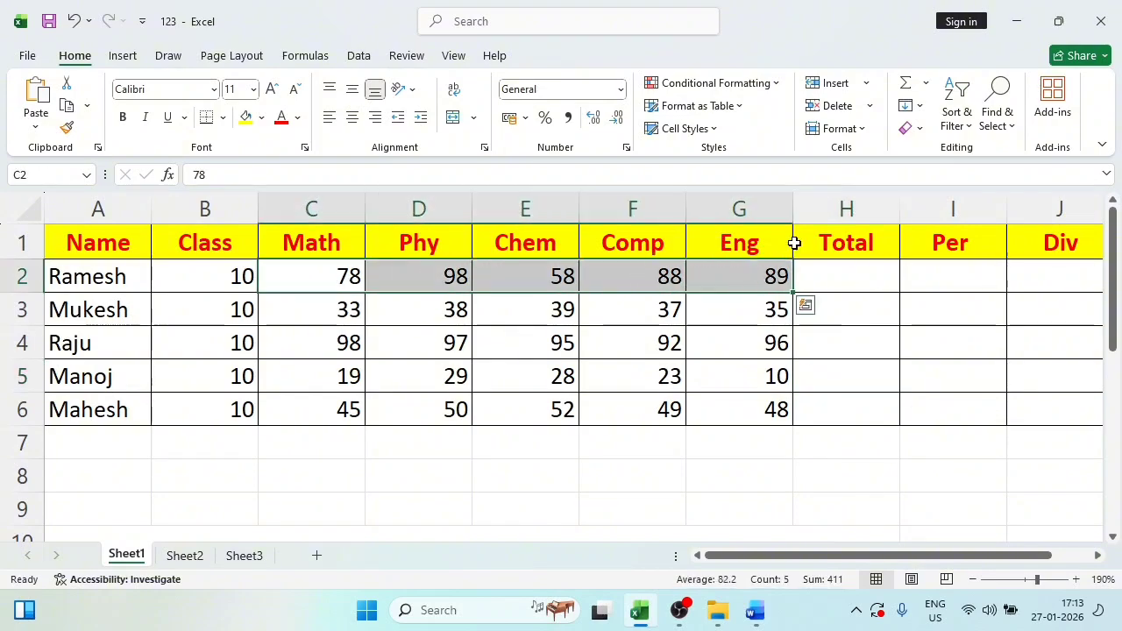
click(906, 86)
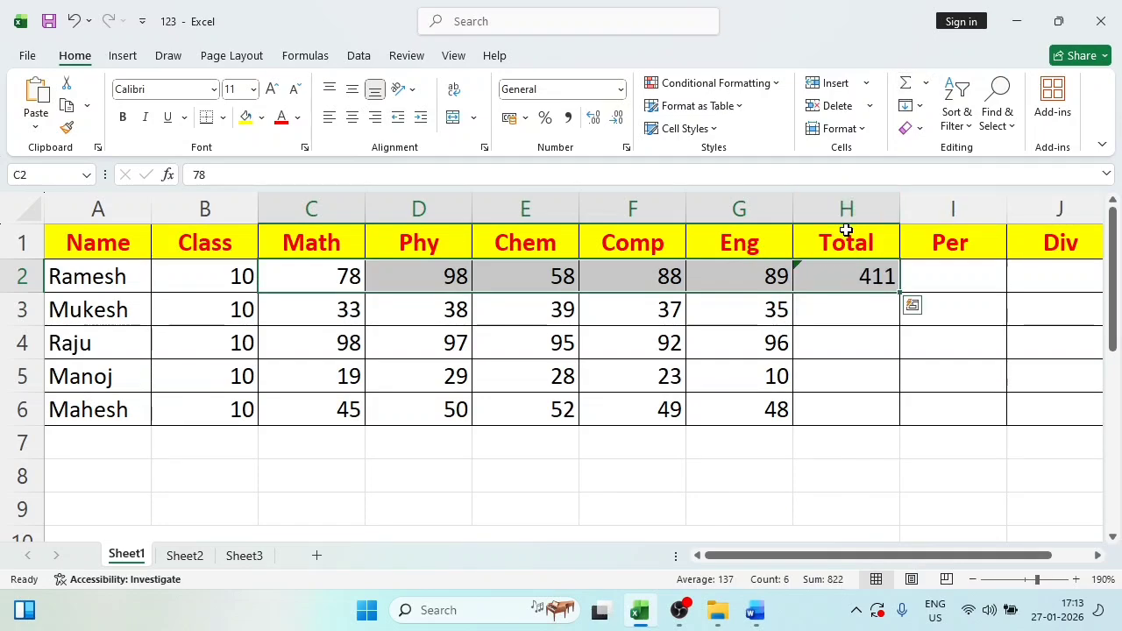
click(849, 311)
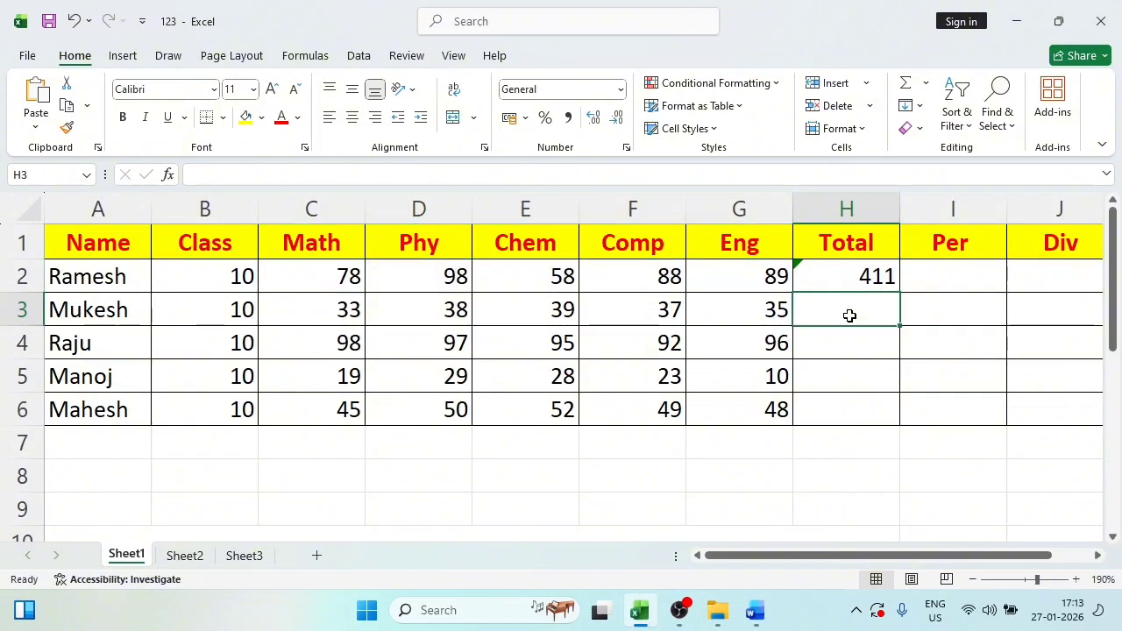
Delete the AutoSum formula from cell H2.
click(857, 277)
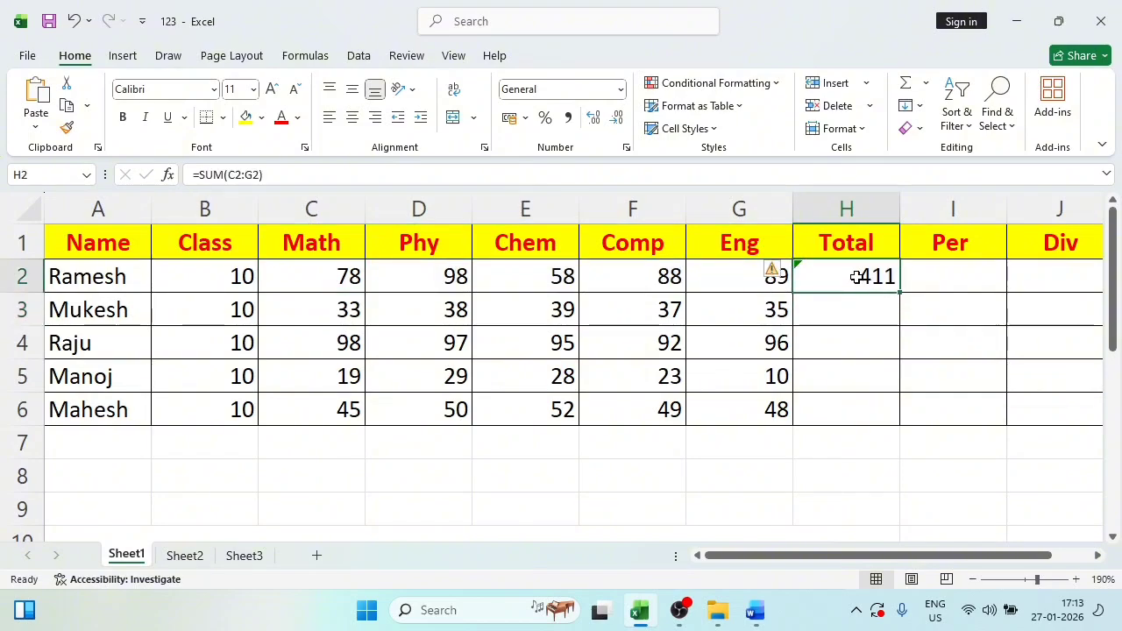
key(Delete)
click(862, 300)
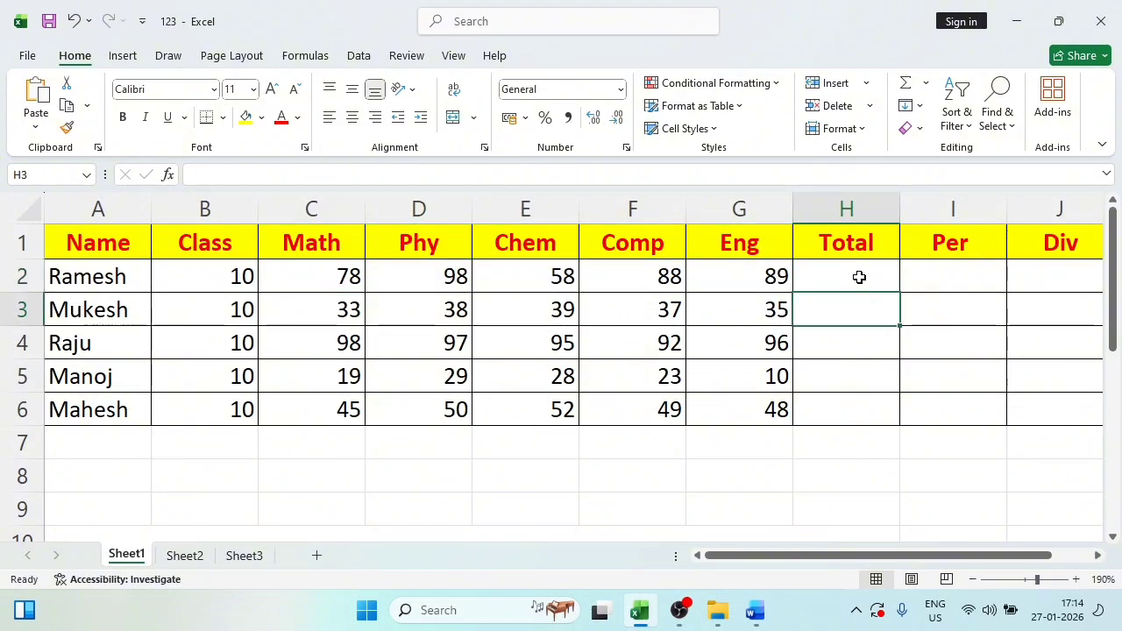
Enter the formula =SUM(C2:G2) in cell H2 for the first student's total.
click(860, 277)
text(=)
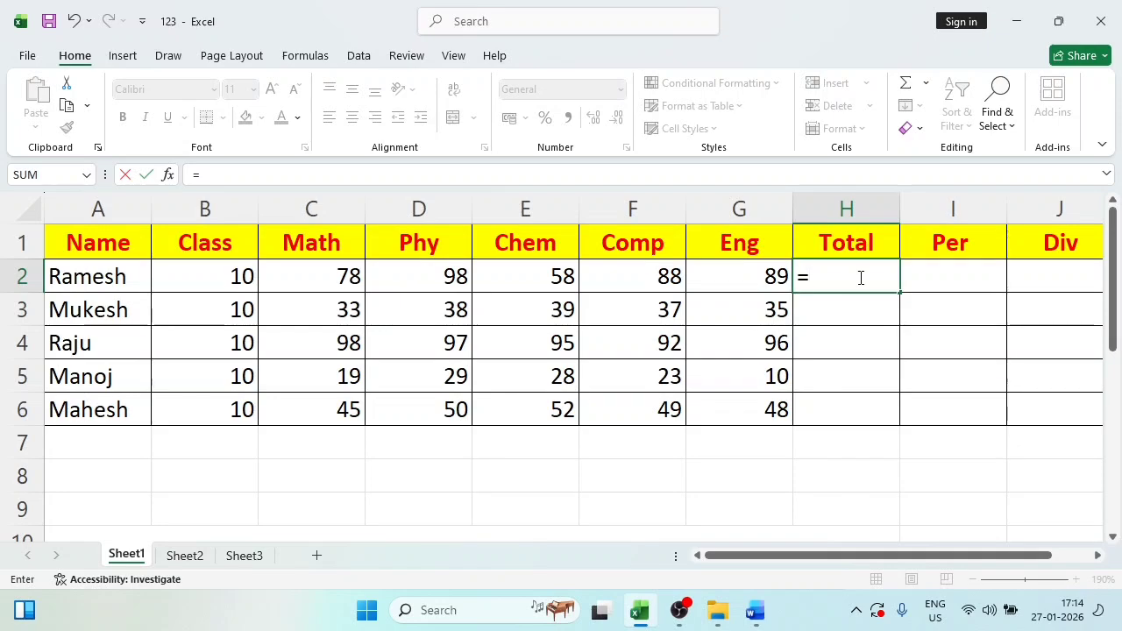
text(sum)
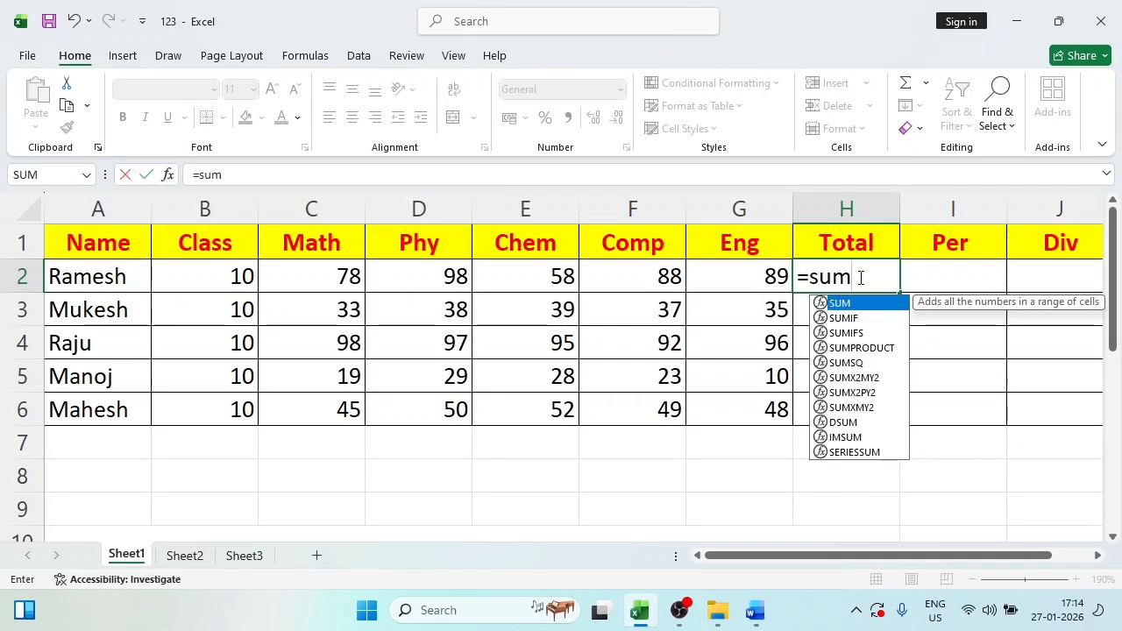
text(()
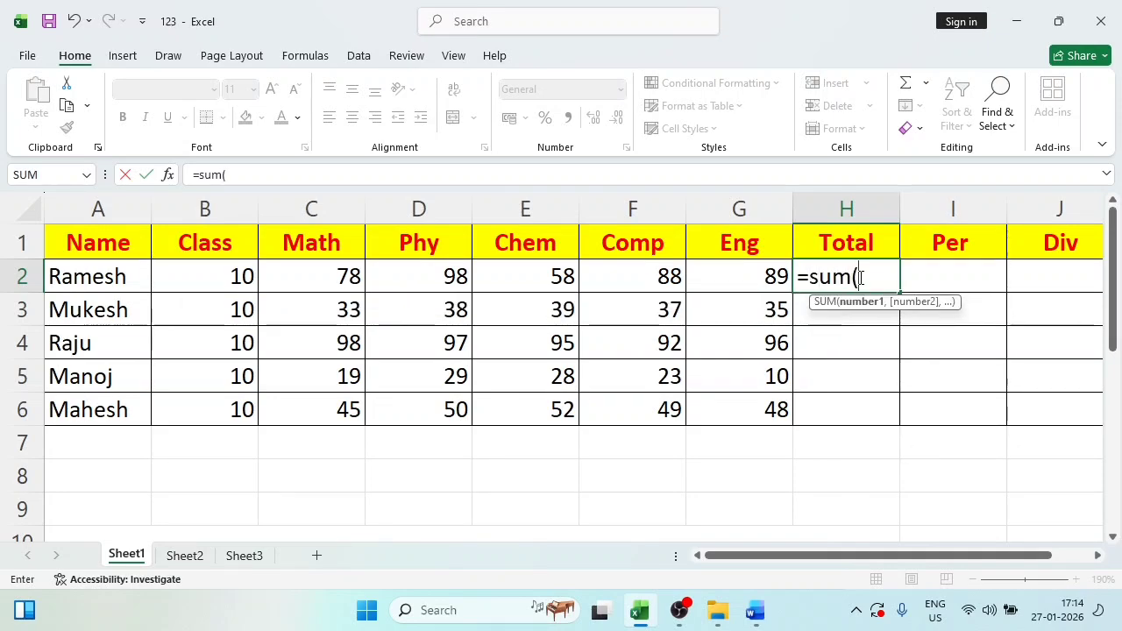
drag(353, 281, 716, 278)
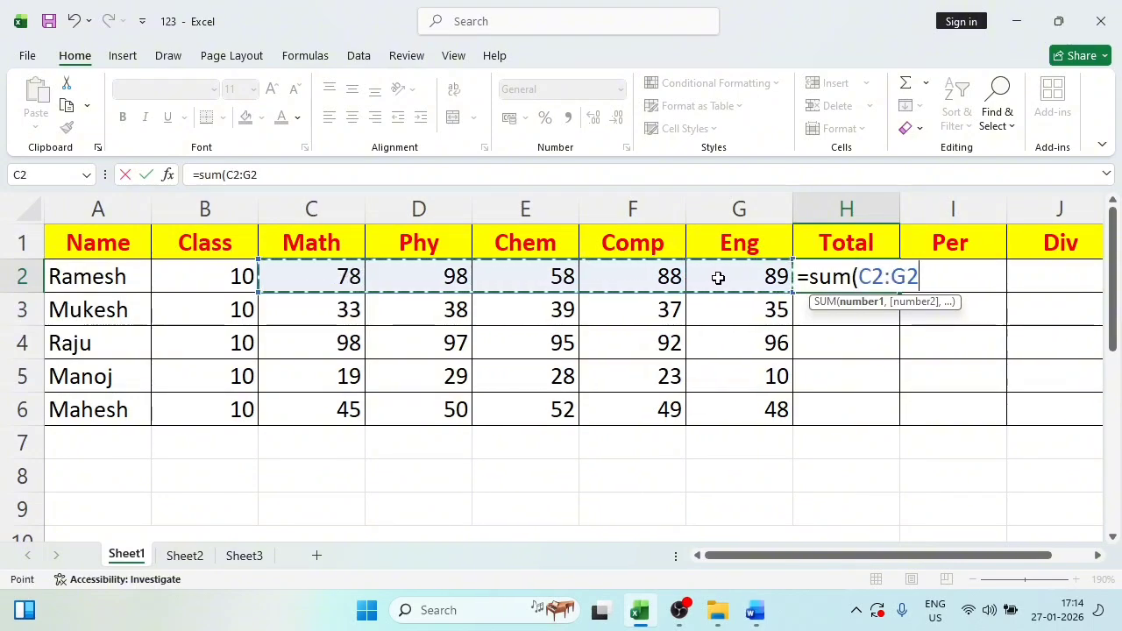
text())
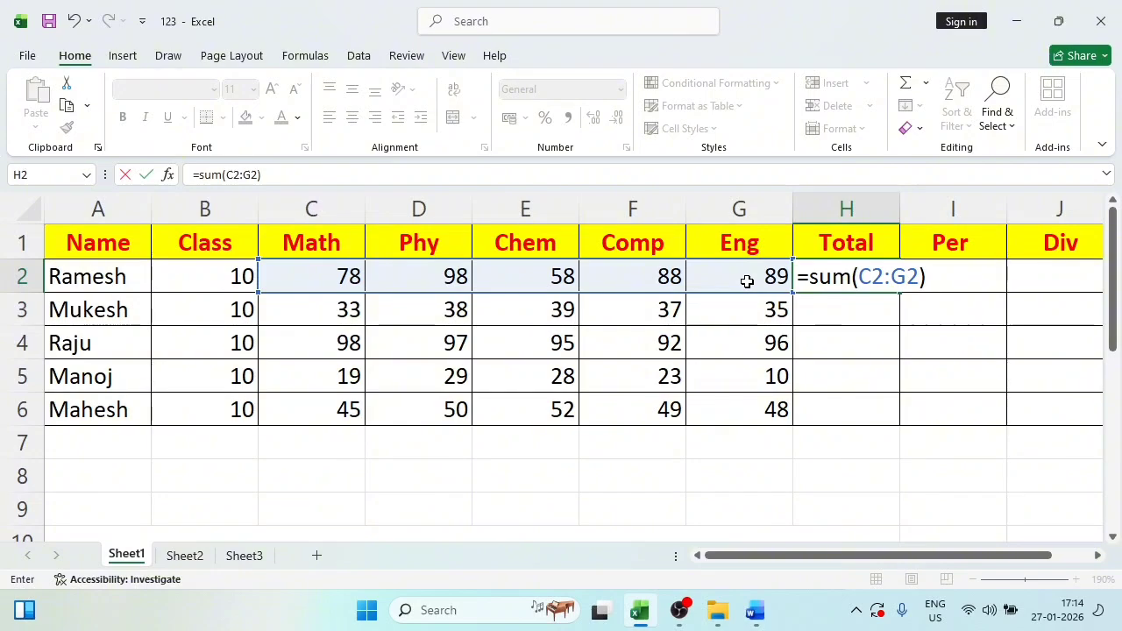
key(Return)
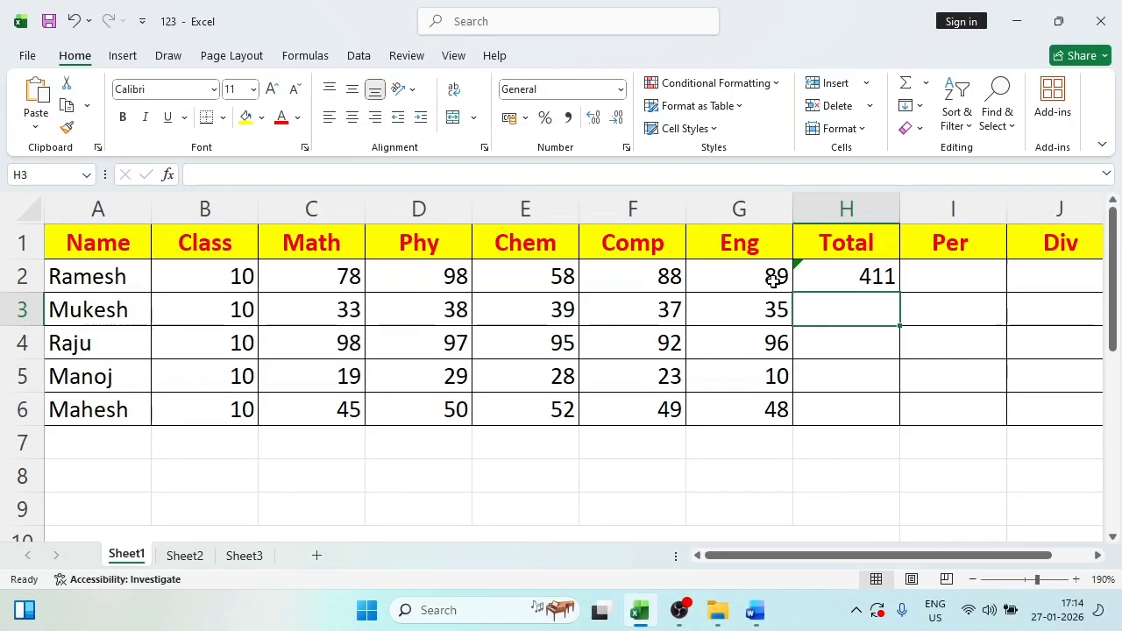
Fill the SUM formula from H2 down through H6 to total the remaining students' marks.
click(849, 282)
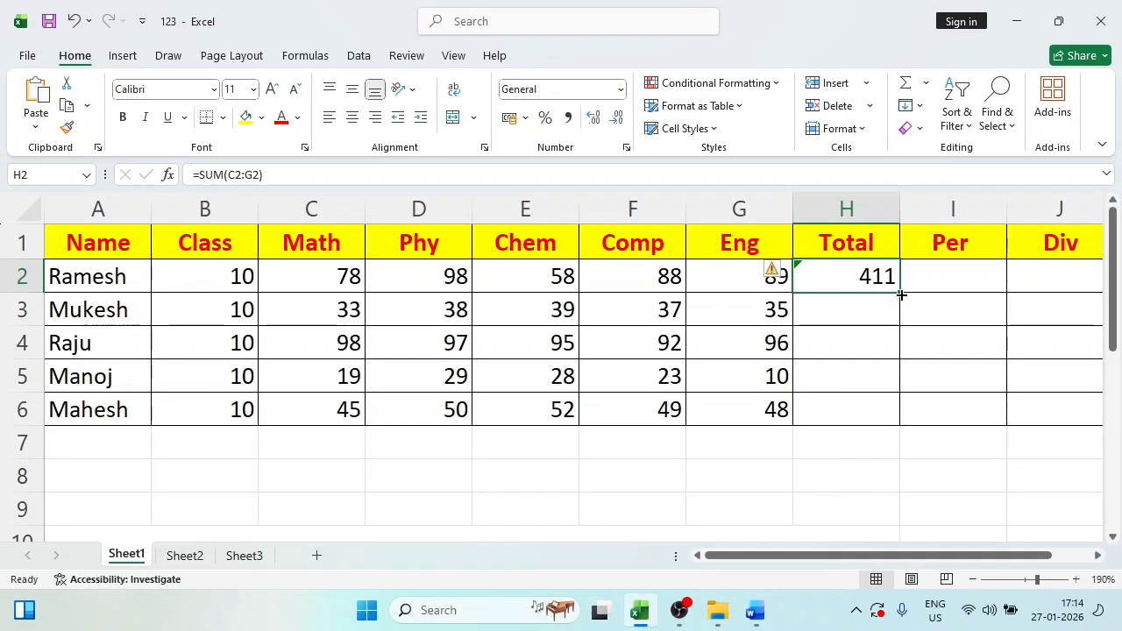
drag(902, 295, 904, 414)
click(873, 483)
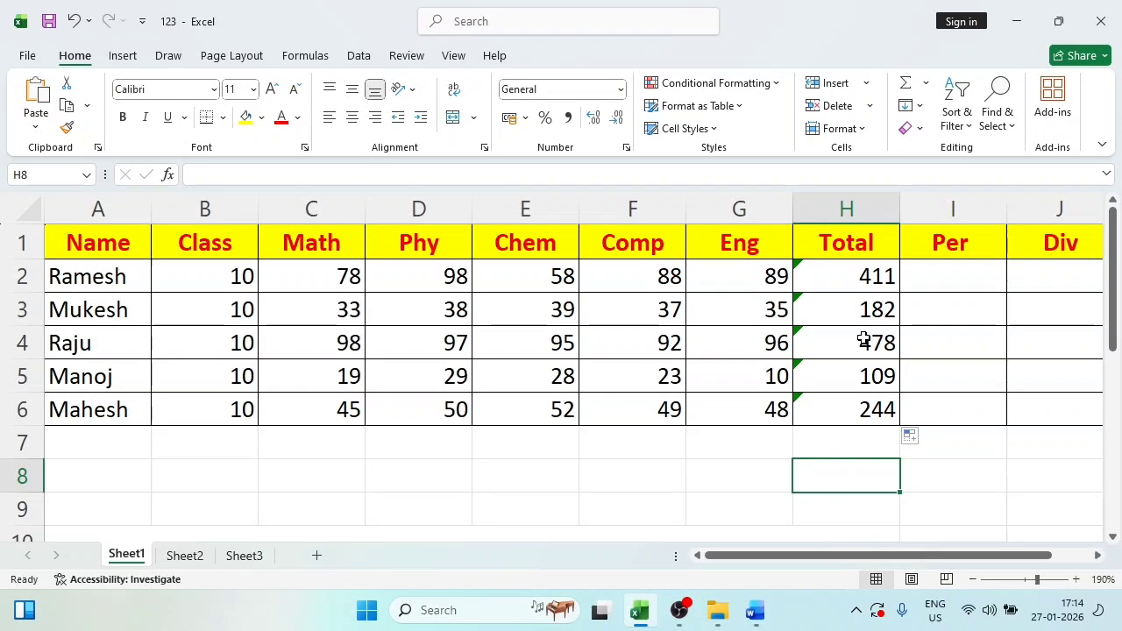
click(948, 277)
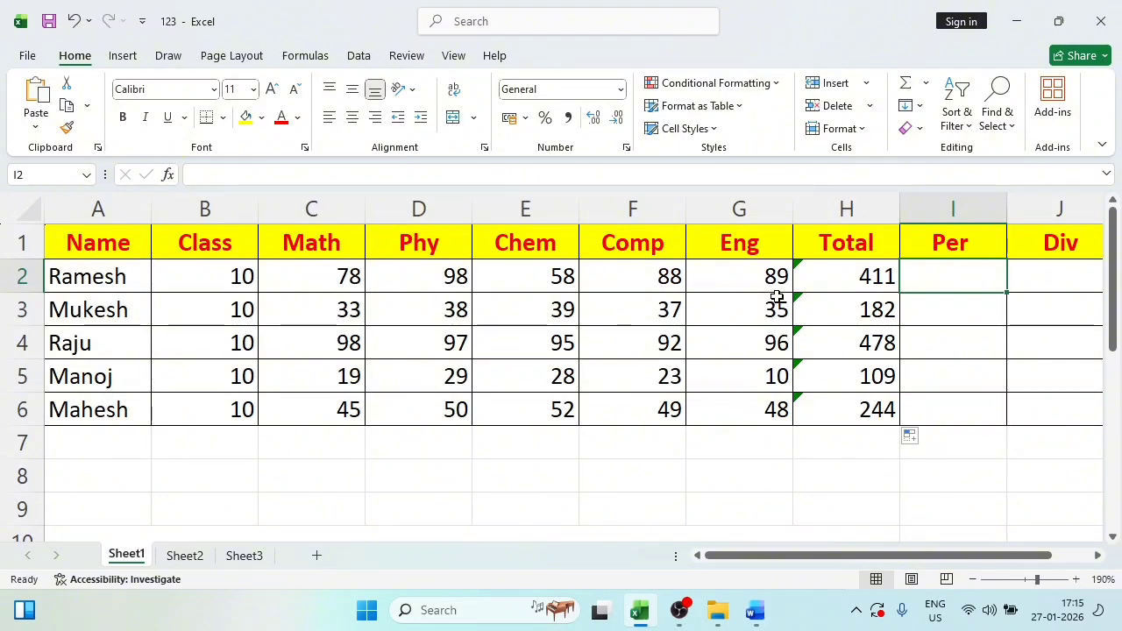
click(858, 276)
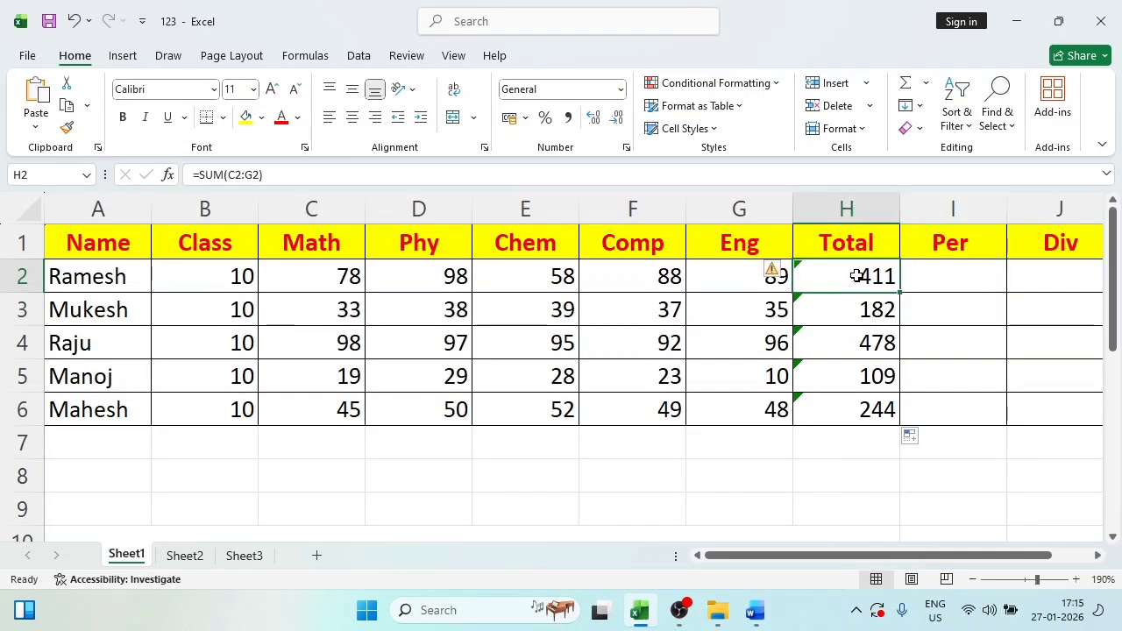
click(928, 277)
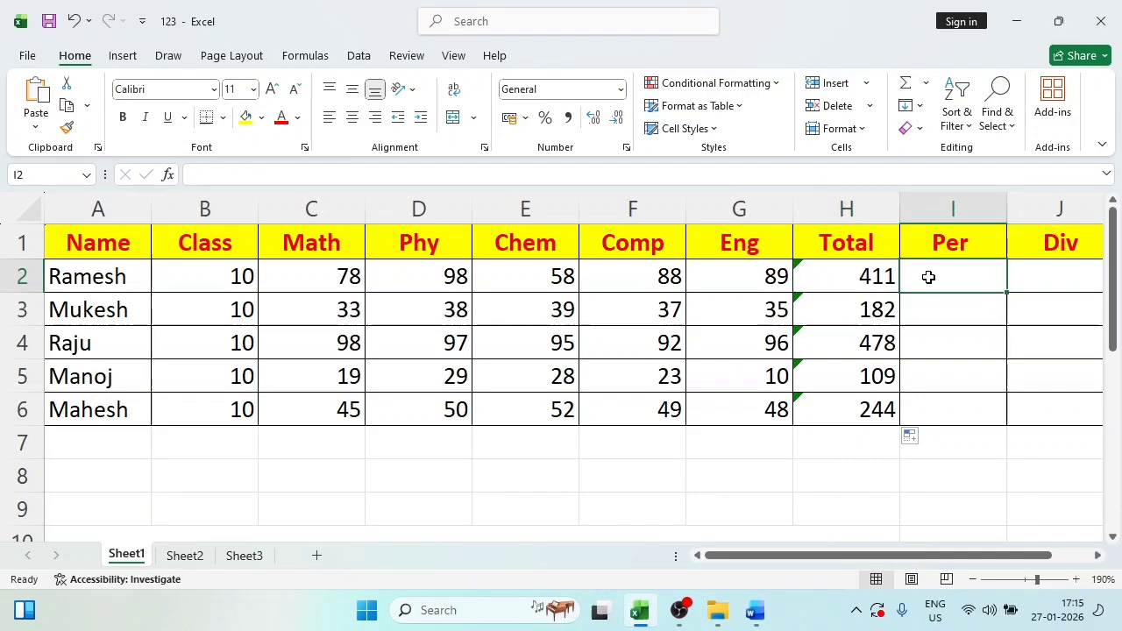
click(880, 277)
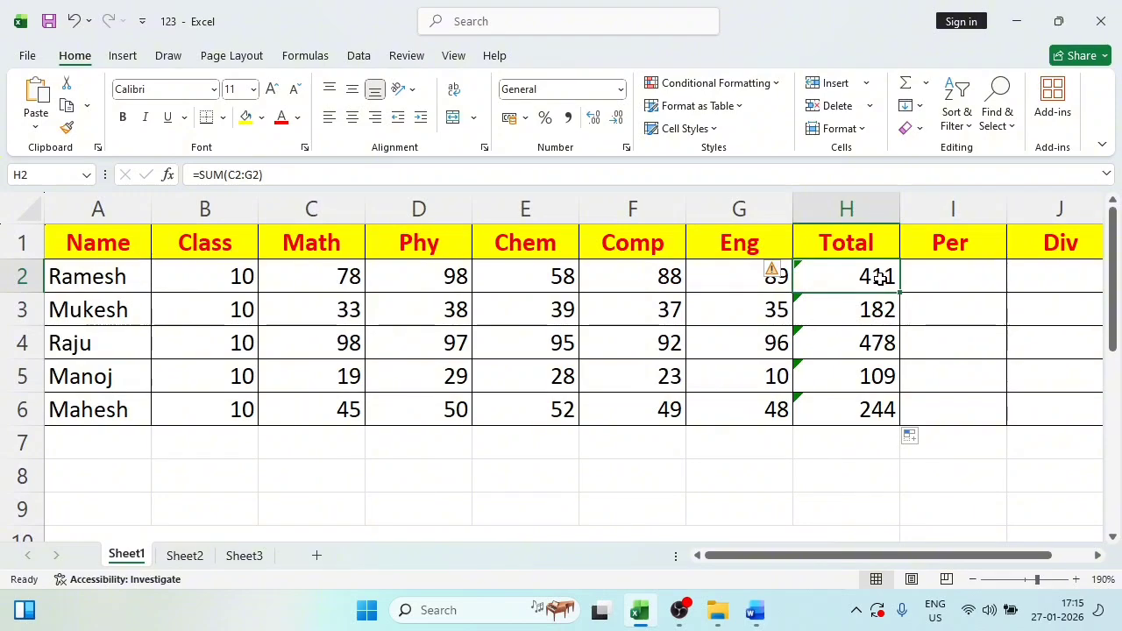
click(874, 305)
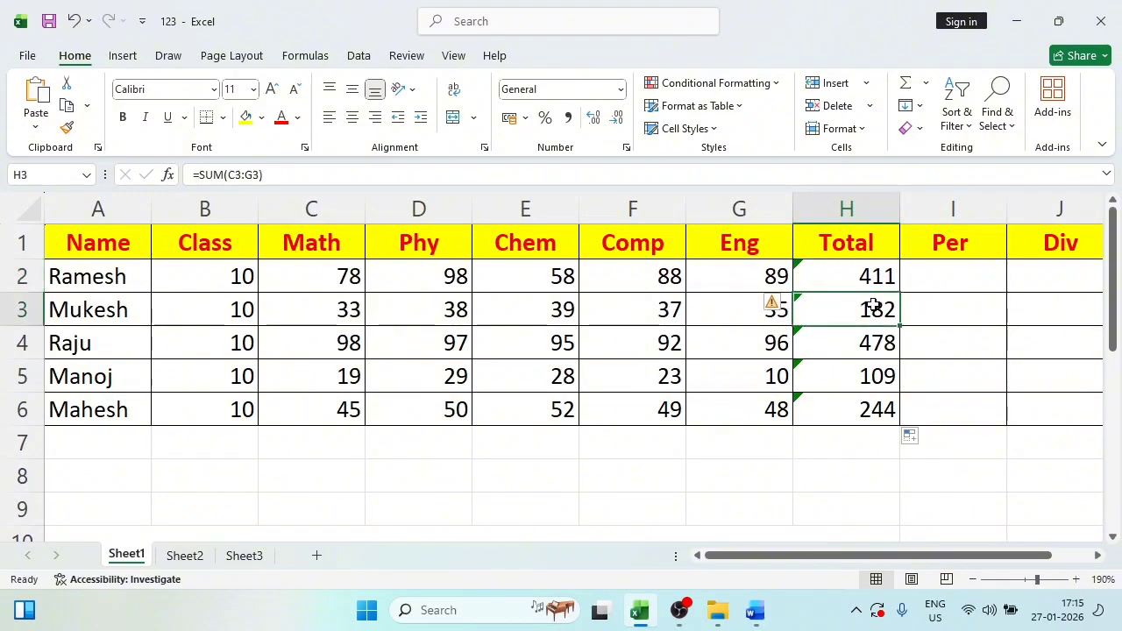
click(871, 275)
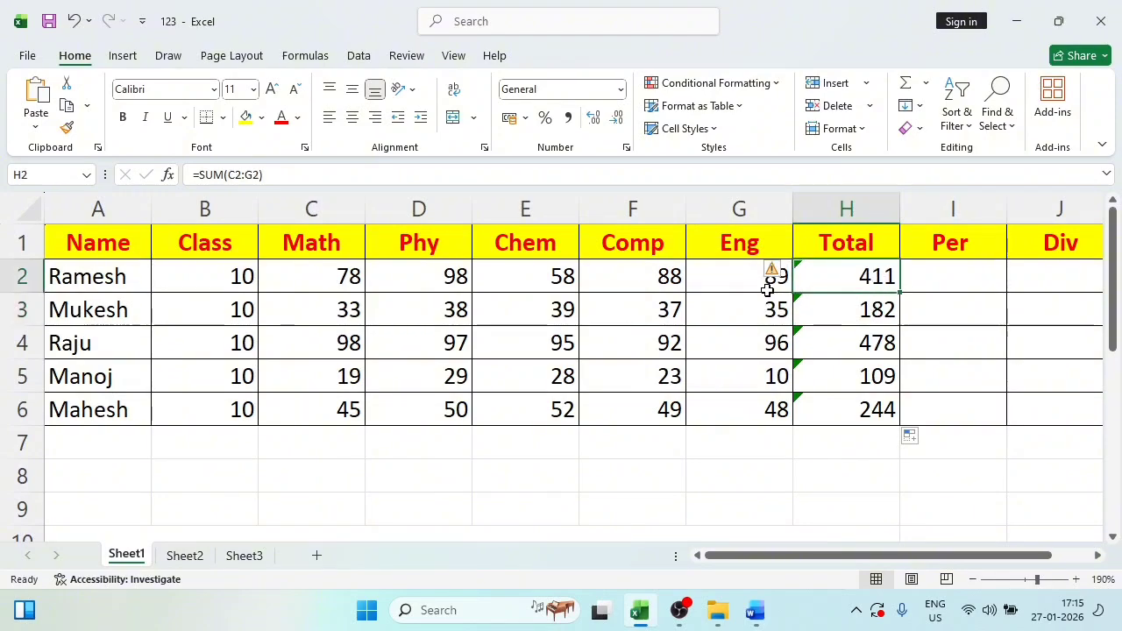
click(355, 279)
click(407, 279)
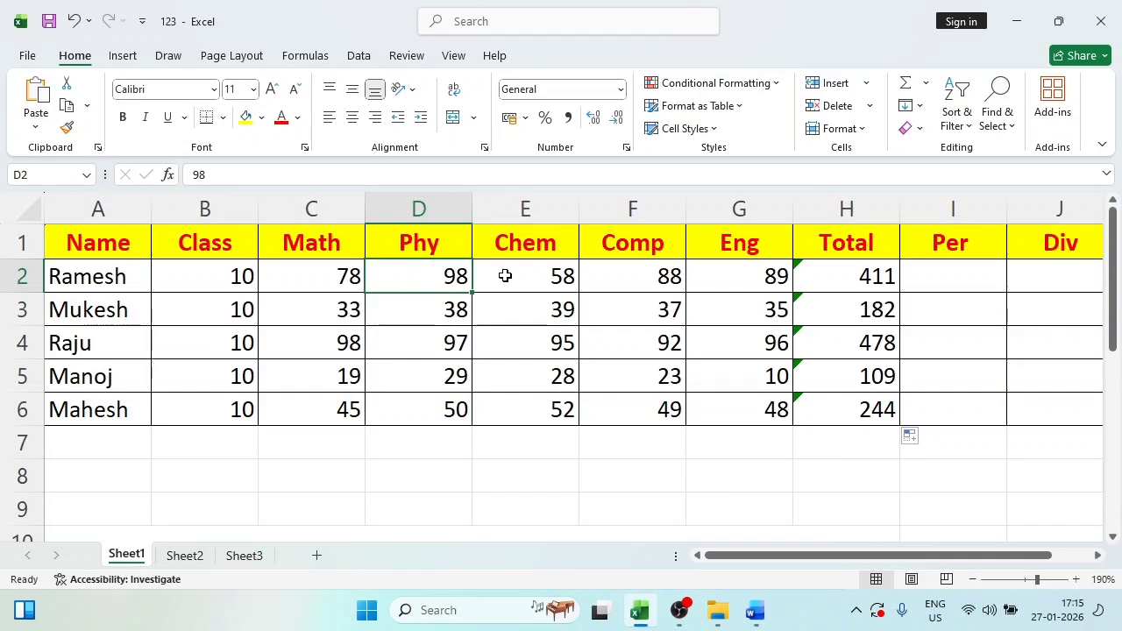
click(505, 277)
click(614, 276)
click(742, 278)
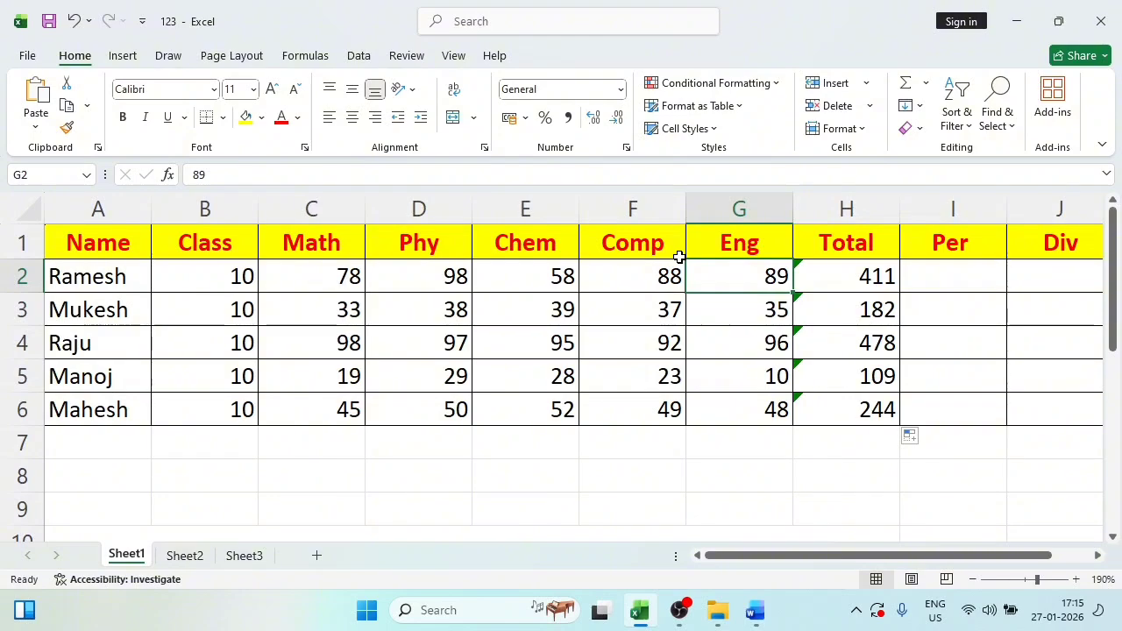
Enter the formula =H2/5 in cell I2 for the first student's percentage.
click(940, 272)
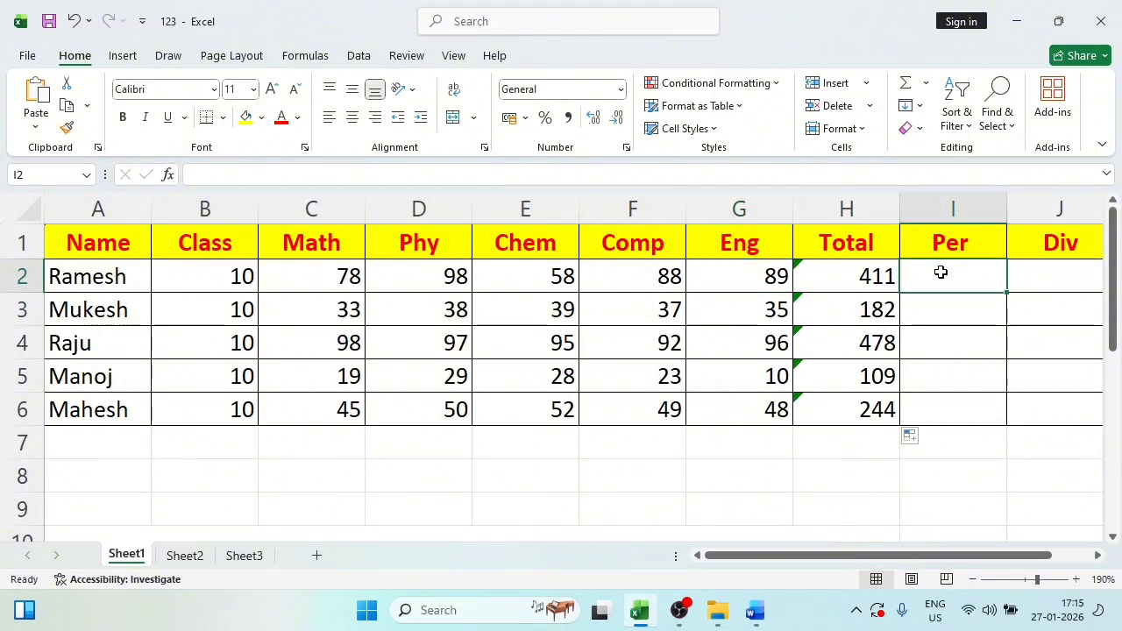
text(=)
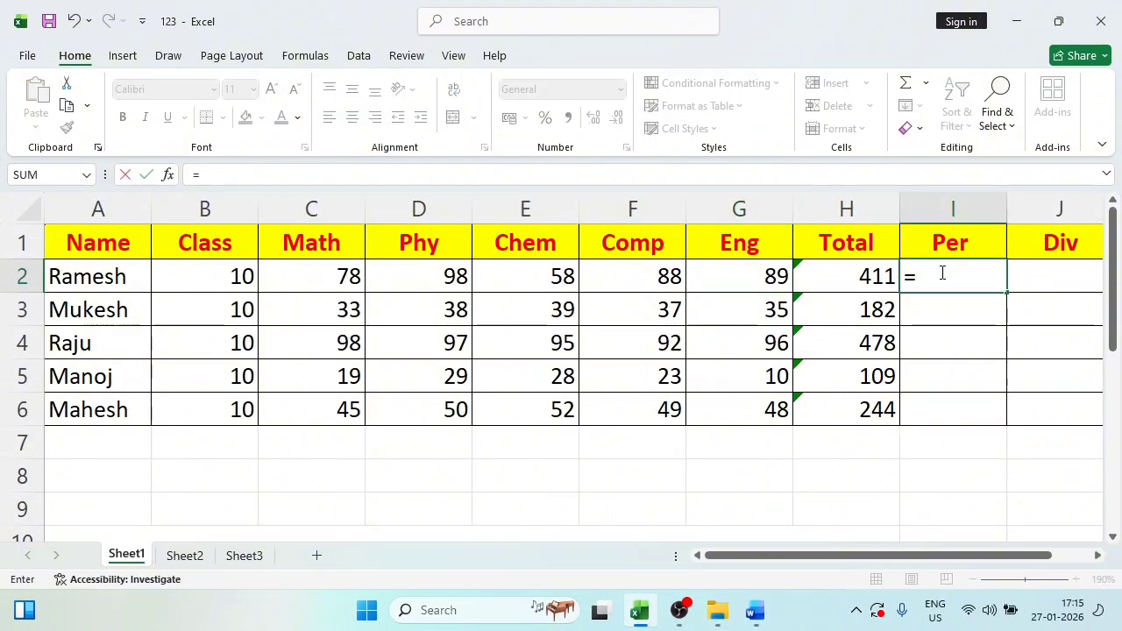
click(882, 277)
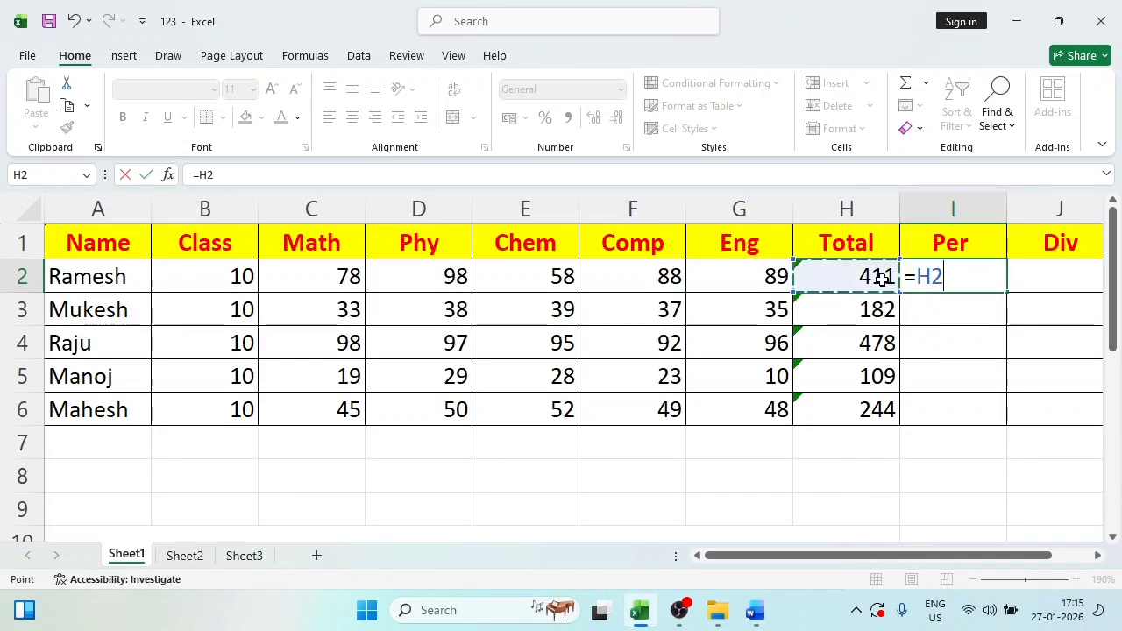
text(/)
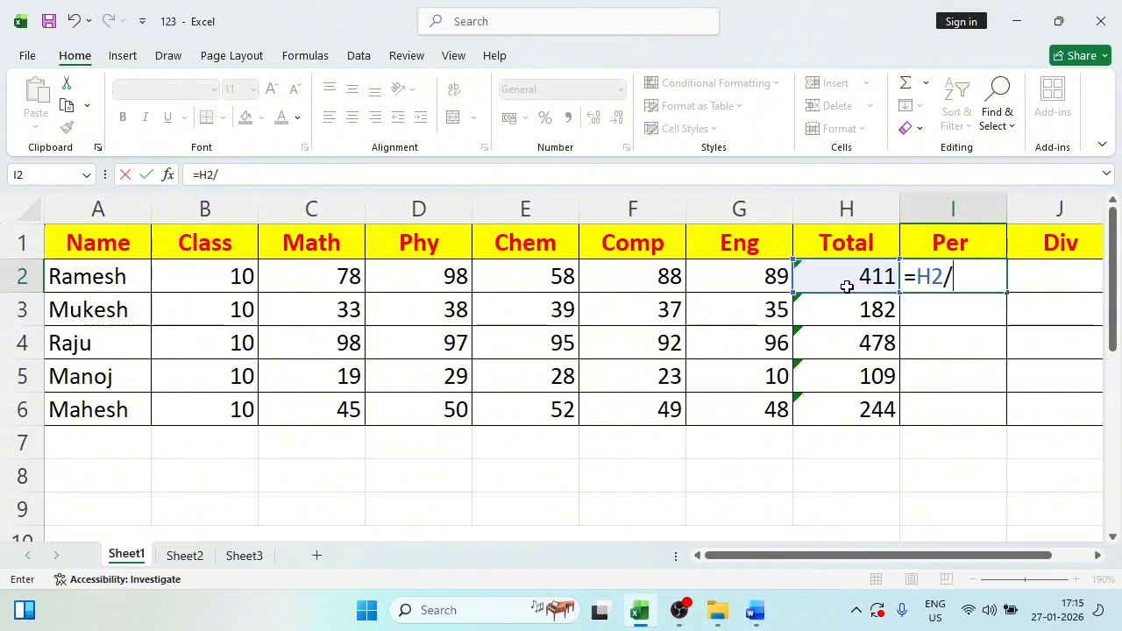
text(5)
key(Return)
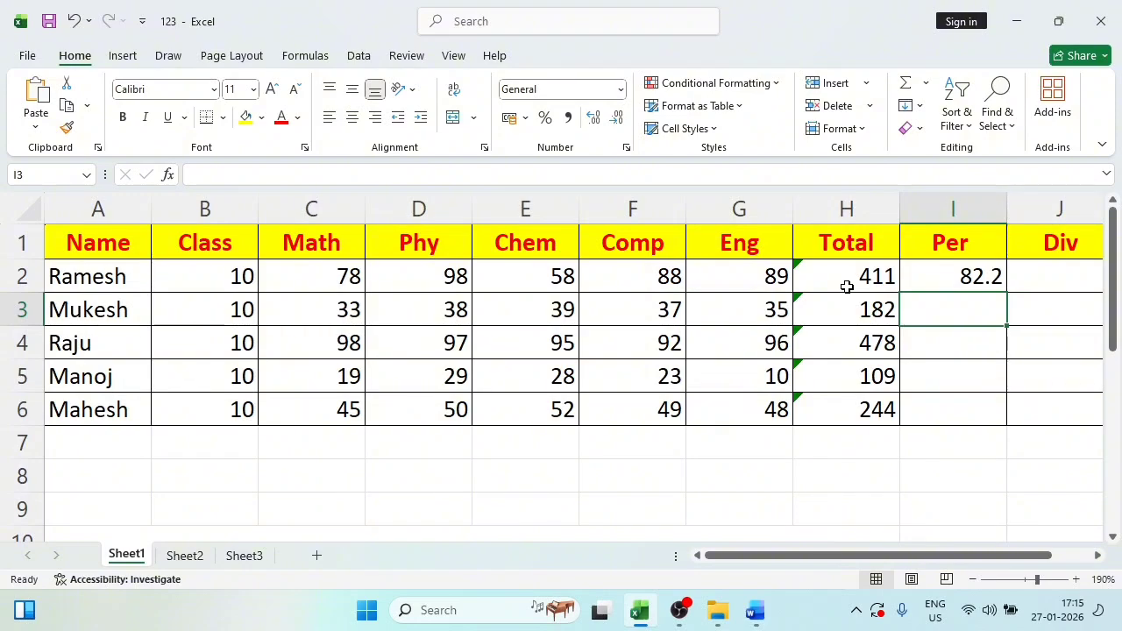
Delete the percentage formula from cell I2.
click(964, 277)
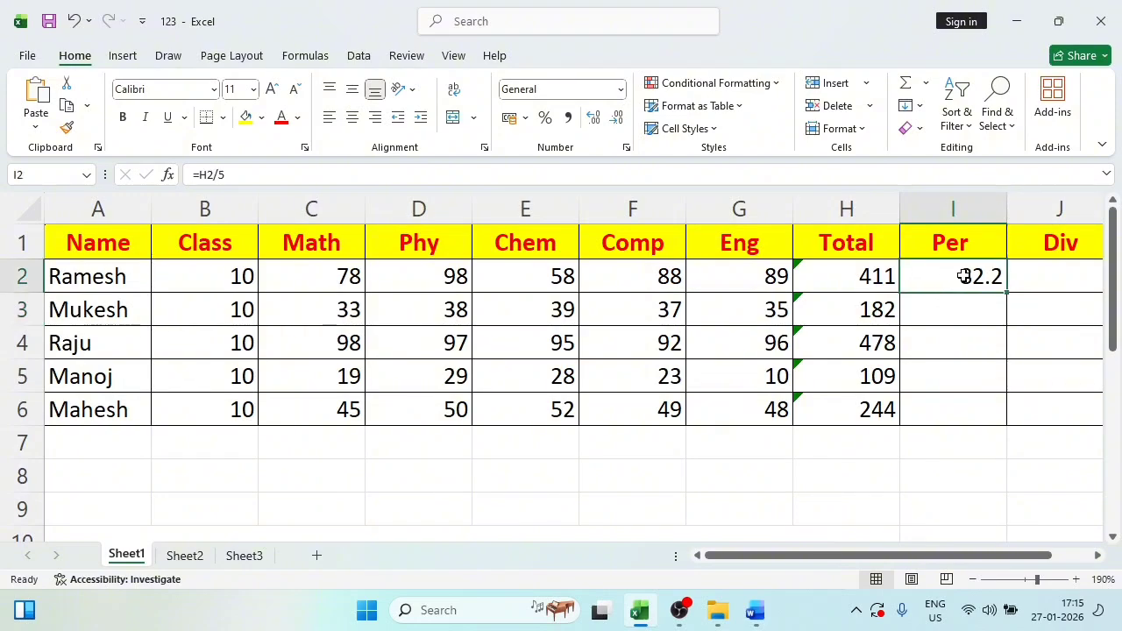
key(Delete)
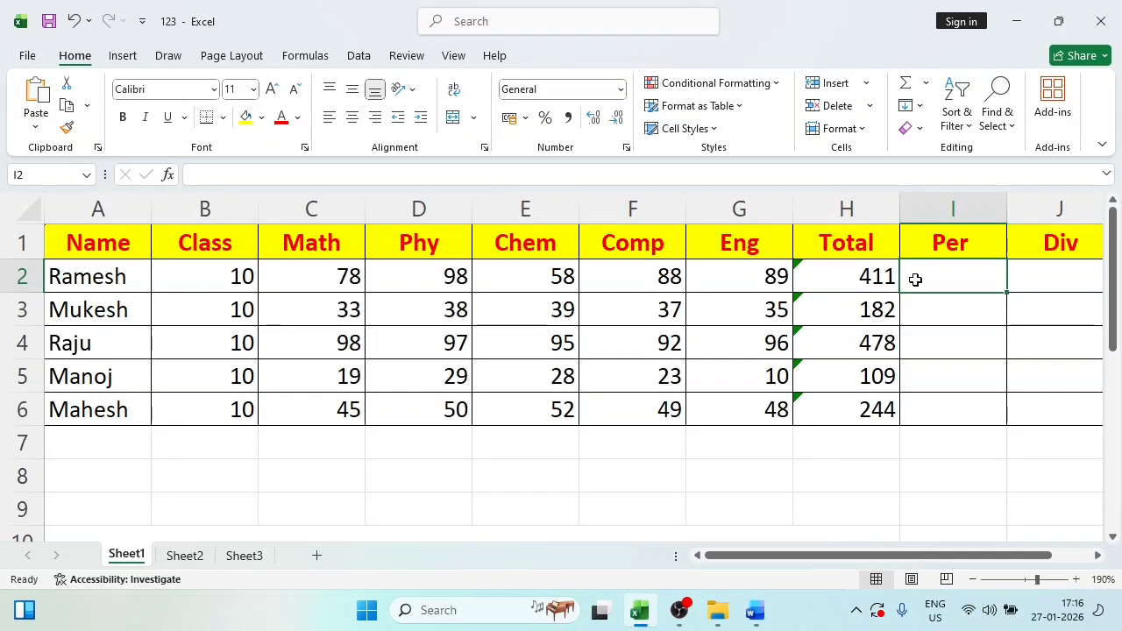
Enter the formula =H2/500*100 in cell I2 to calculate the first student's percentage.
click(872, 277)
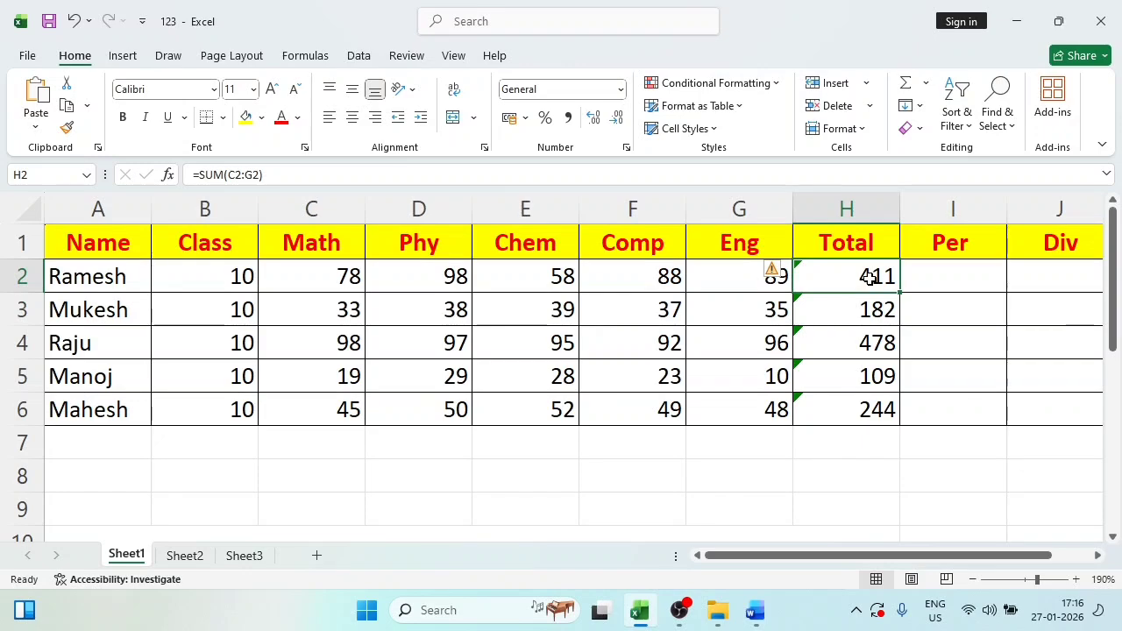
click(917, 278)
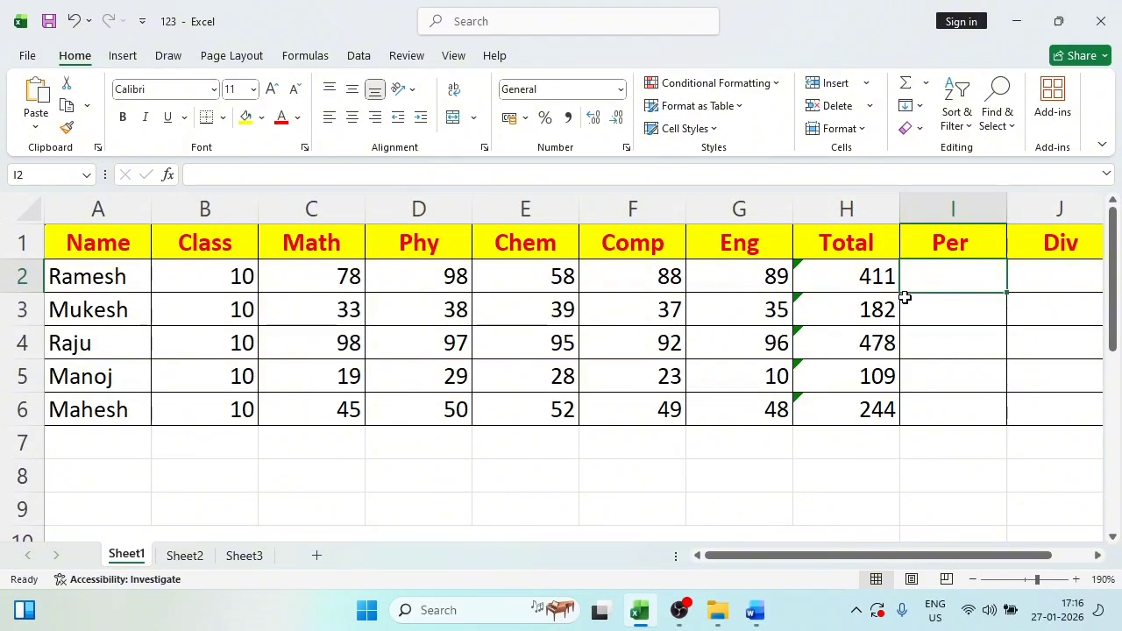
text(=)
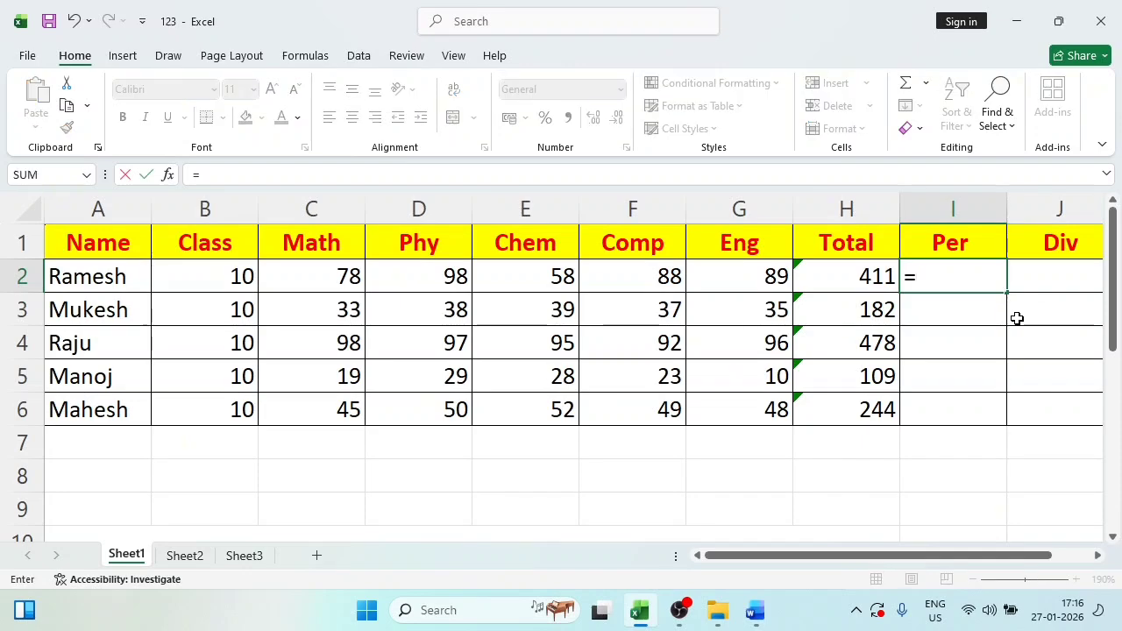
click(875, 277)
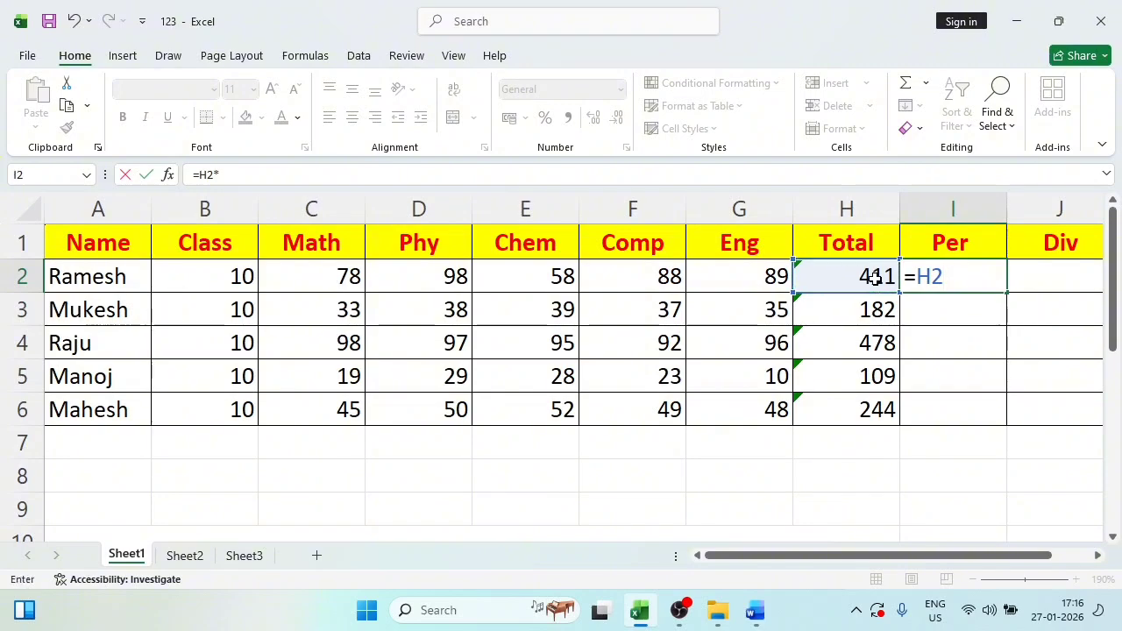
text(*)
key(BackSpace)
text(/500)
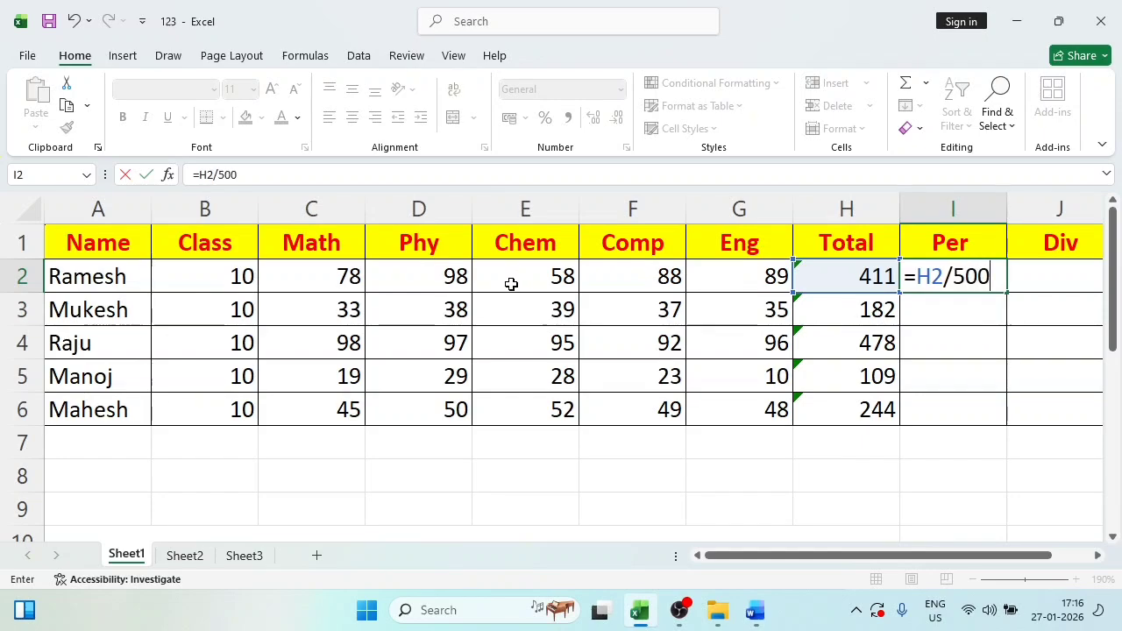
text(*100)
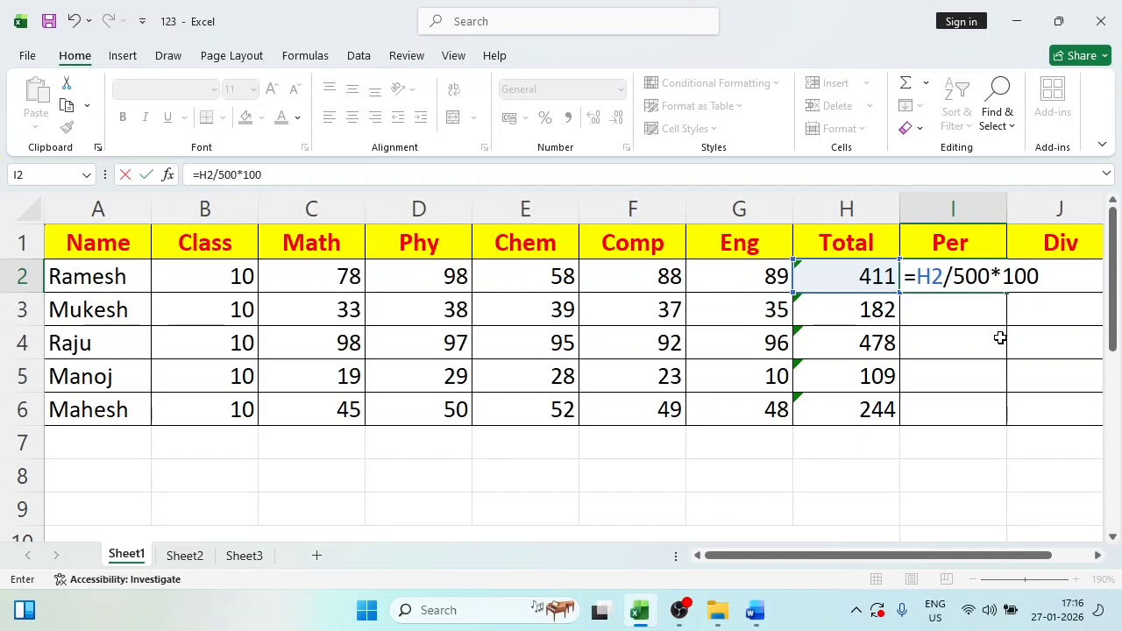
key(Return)
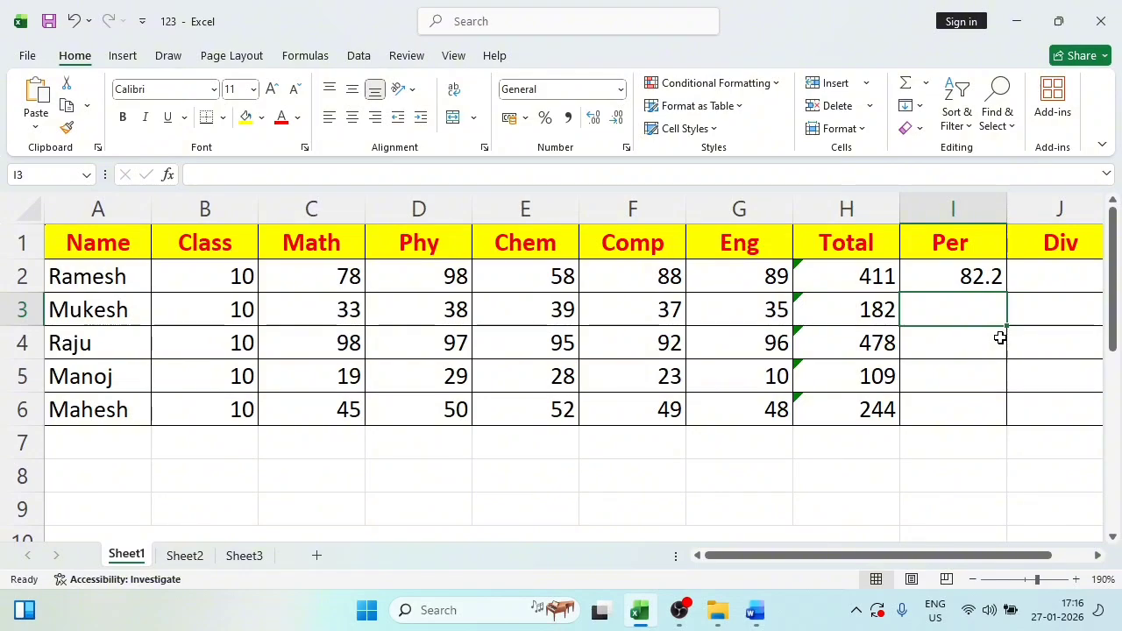
Fill the percentage formula from I2 down through I6 for the remaining students.
click(996, 283)
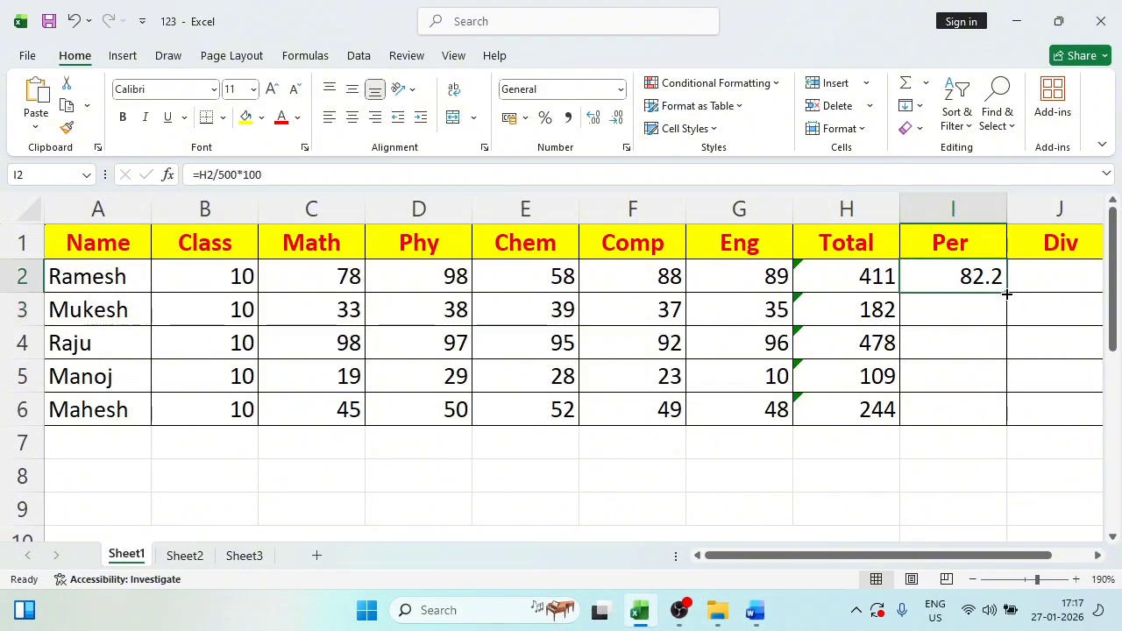
drag(1007, 293, 1005, 421)
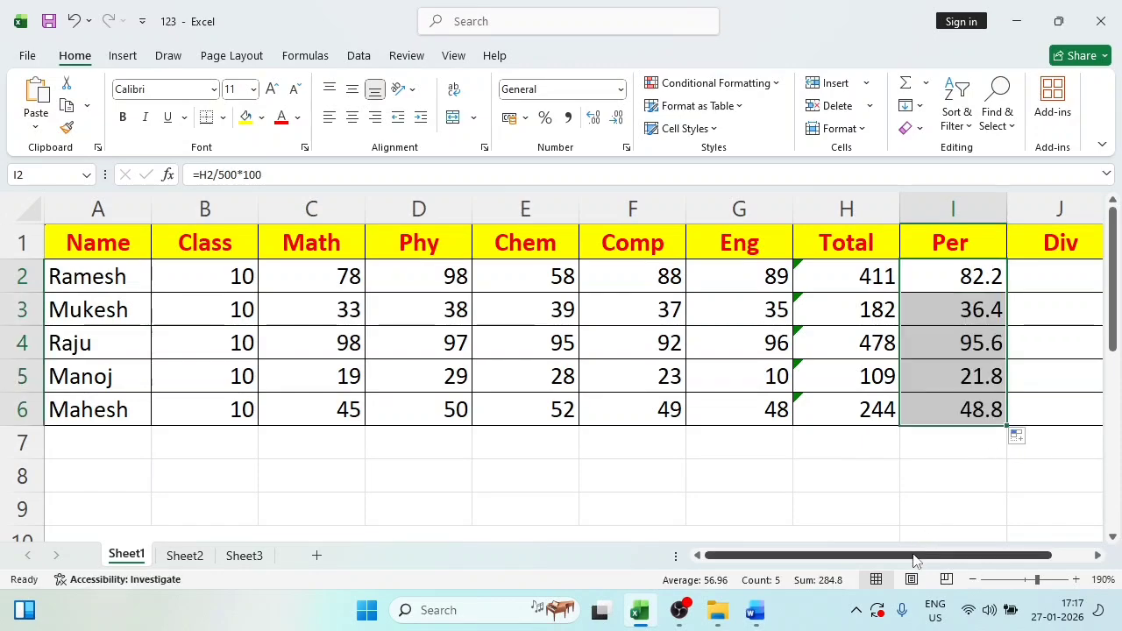
Start the division formula in J2 with an IF that tests I2>=60 and returns "1st Div" when true.
drag(915, 561, 953, 558)
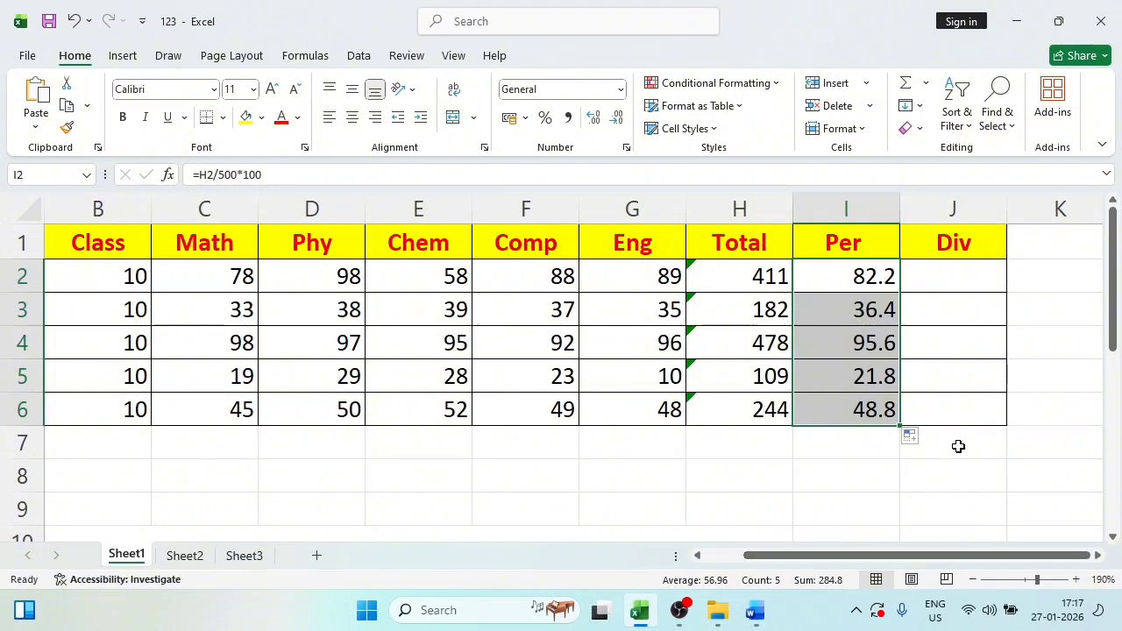
click(943, 284)
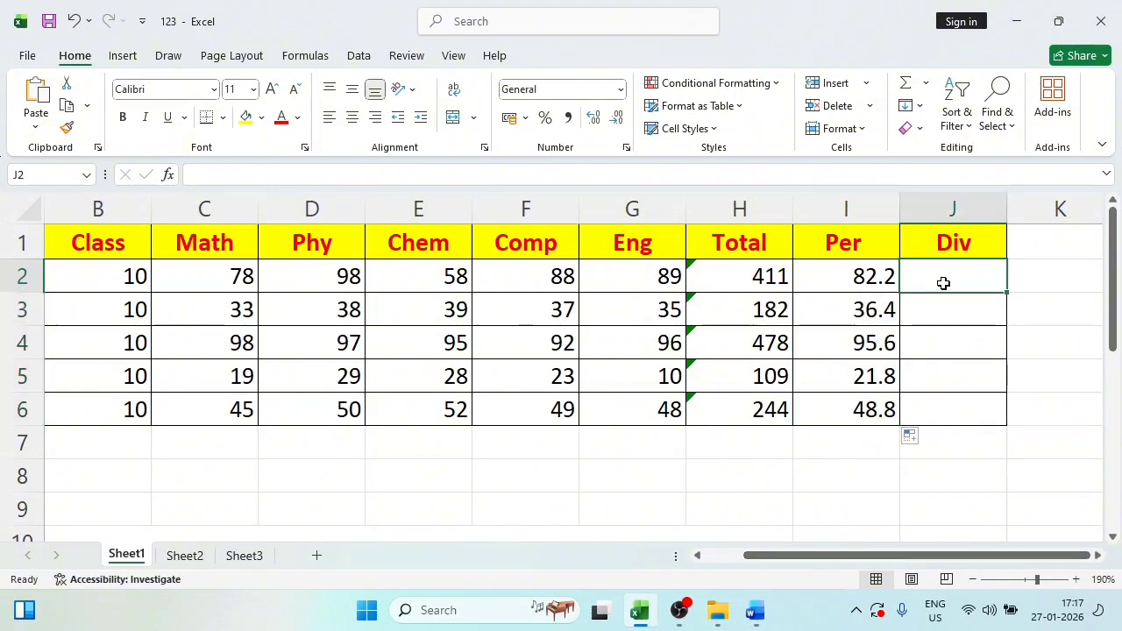
click(882, 287)
drag(941, 556, 859, 560)
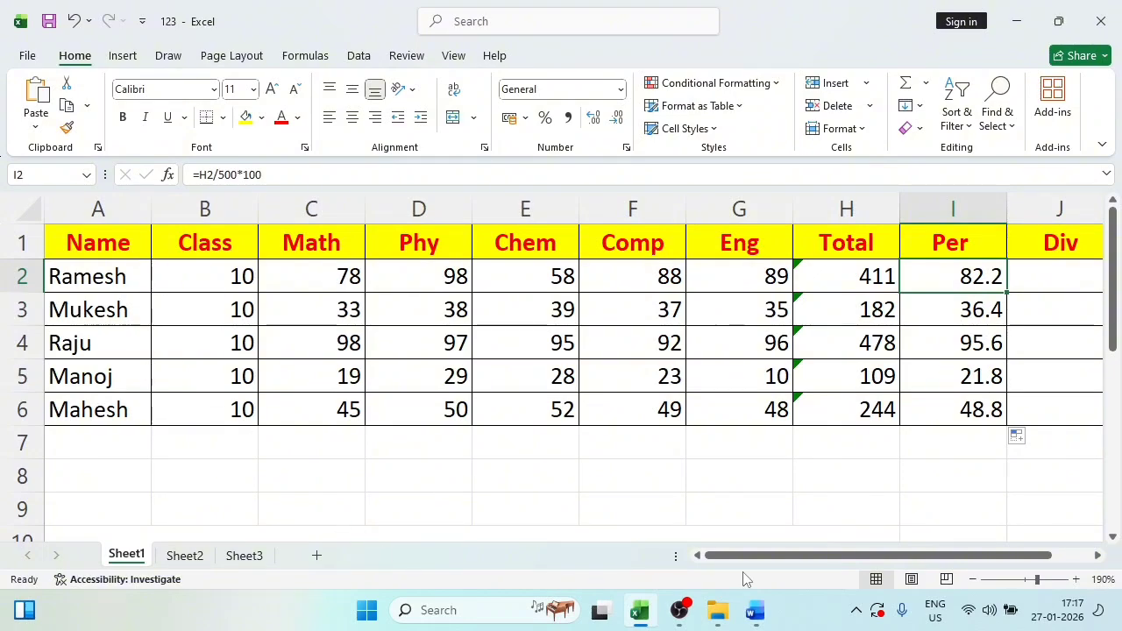
ctrl+scroll(339, 408, down, 1)
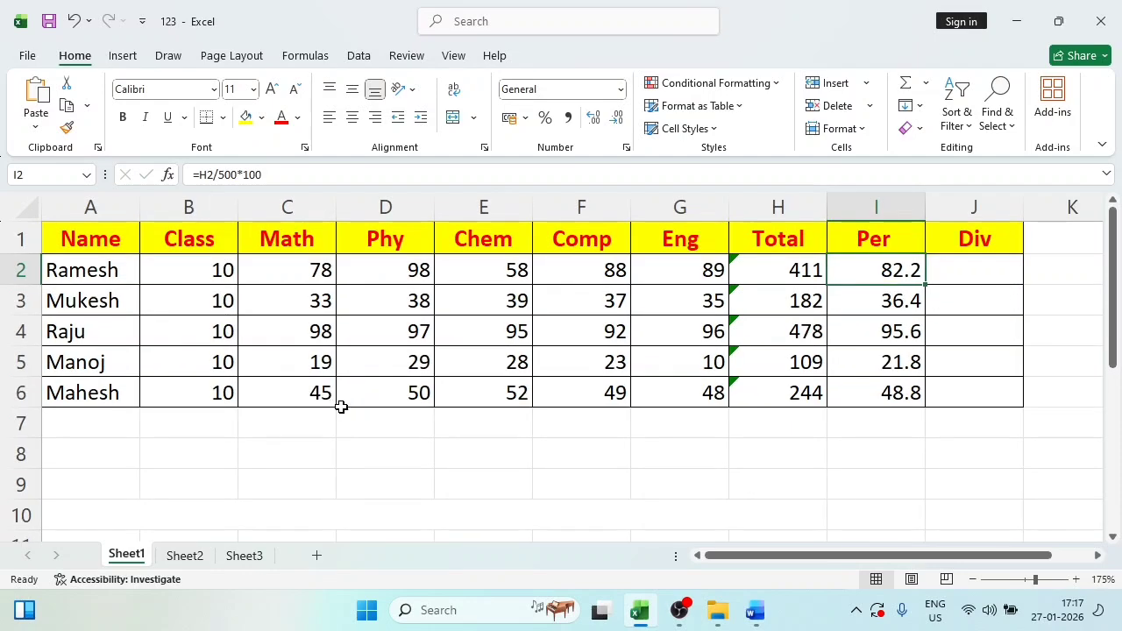
click(952, 270)
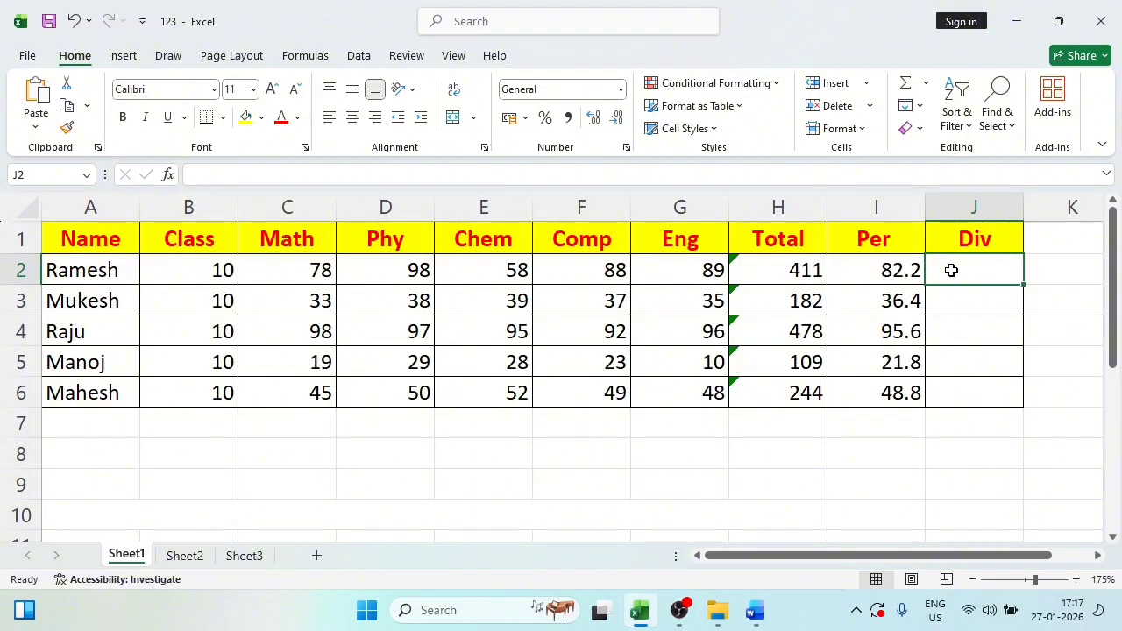
text(=)
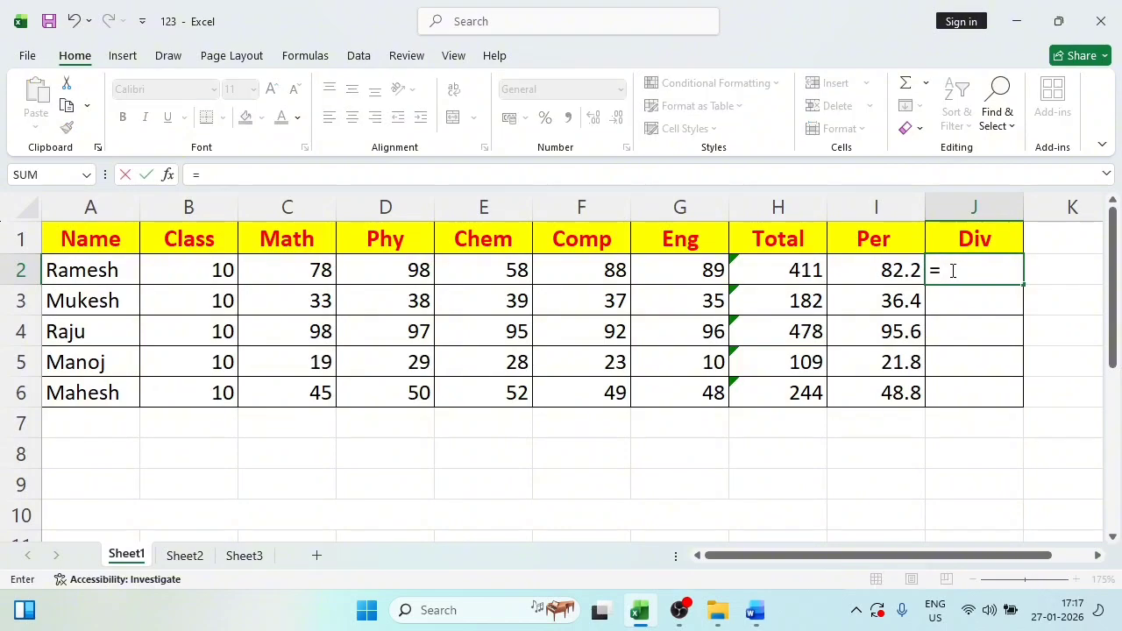
text(if)
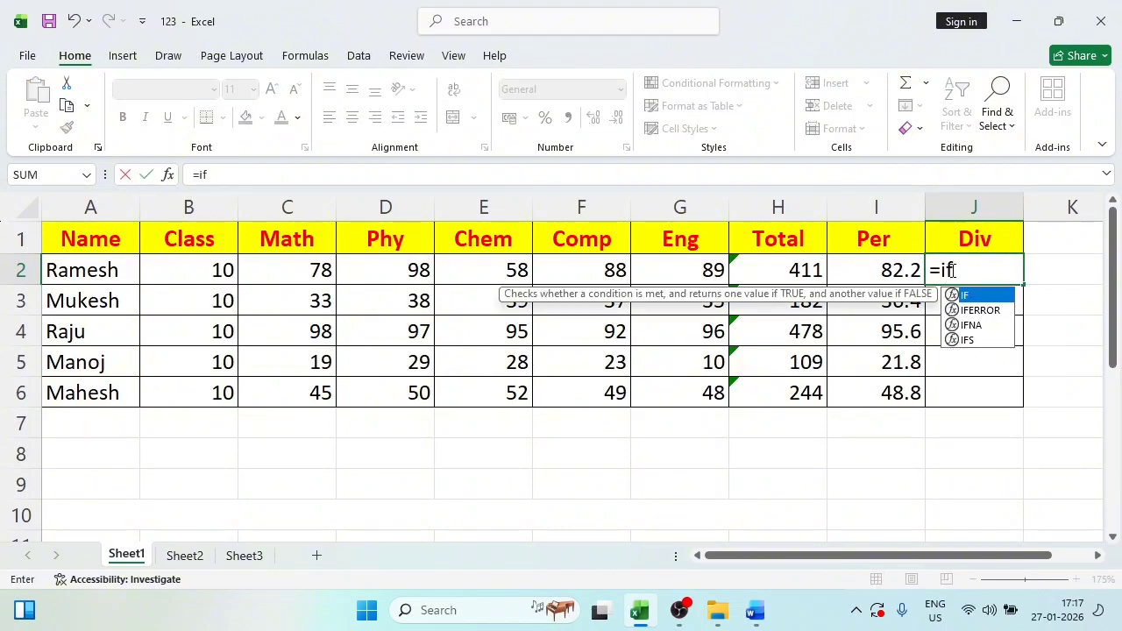
text(()
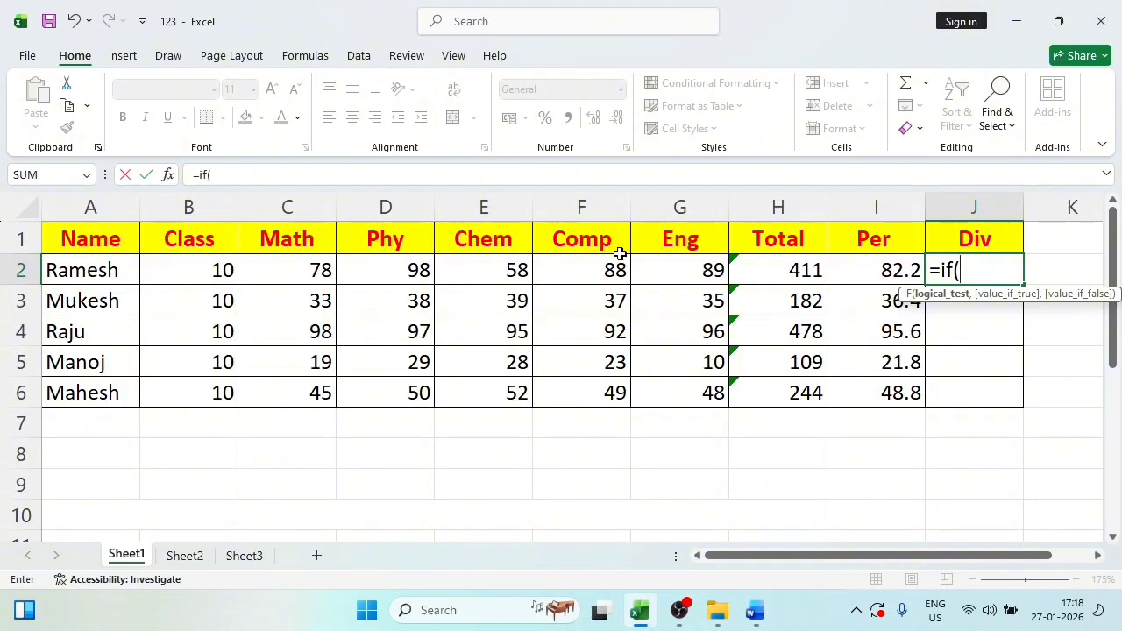
click(876, 273)
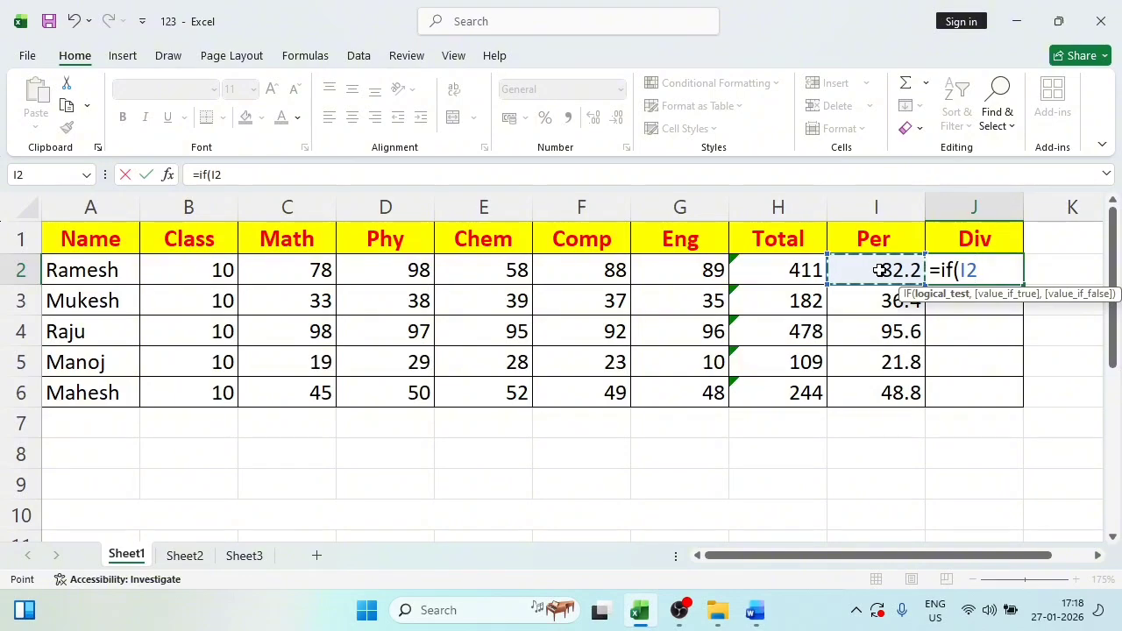
text(>=60)
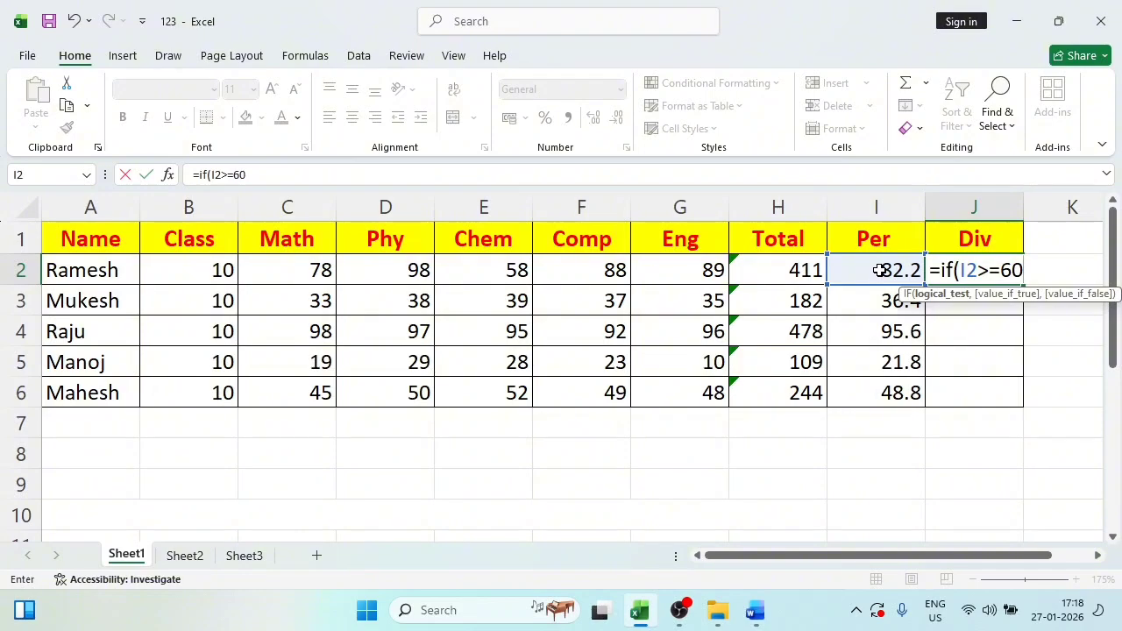
text(,)
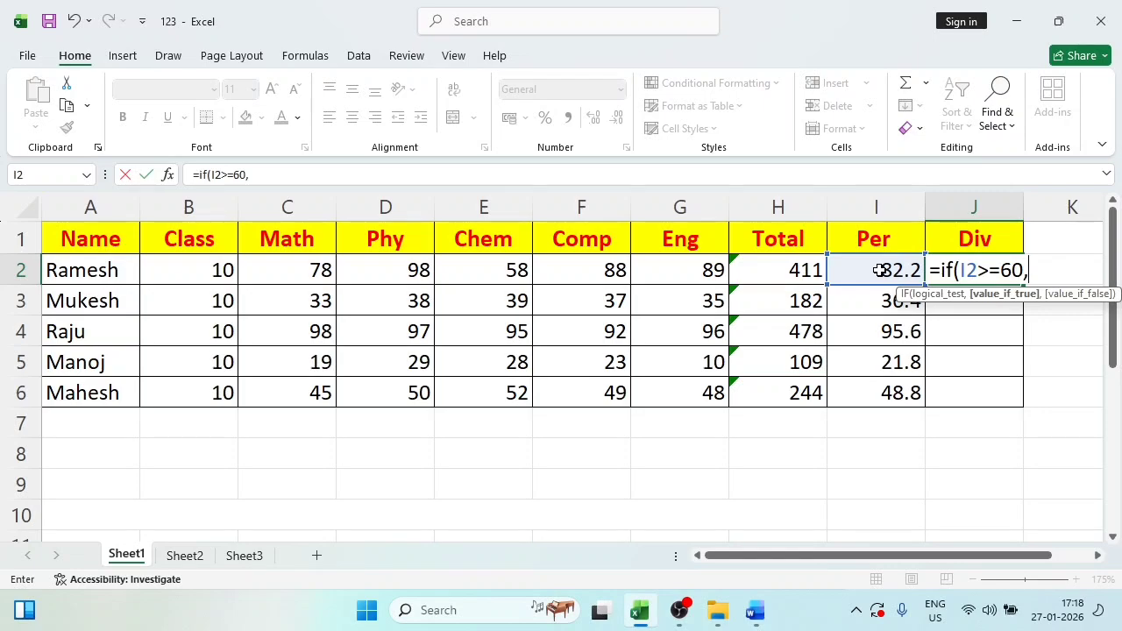
text("1st Div)
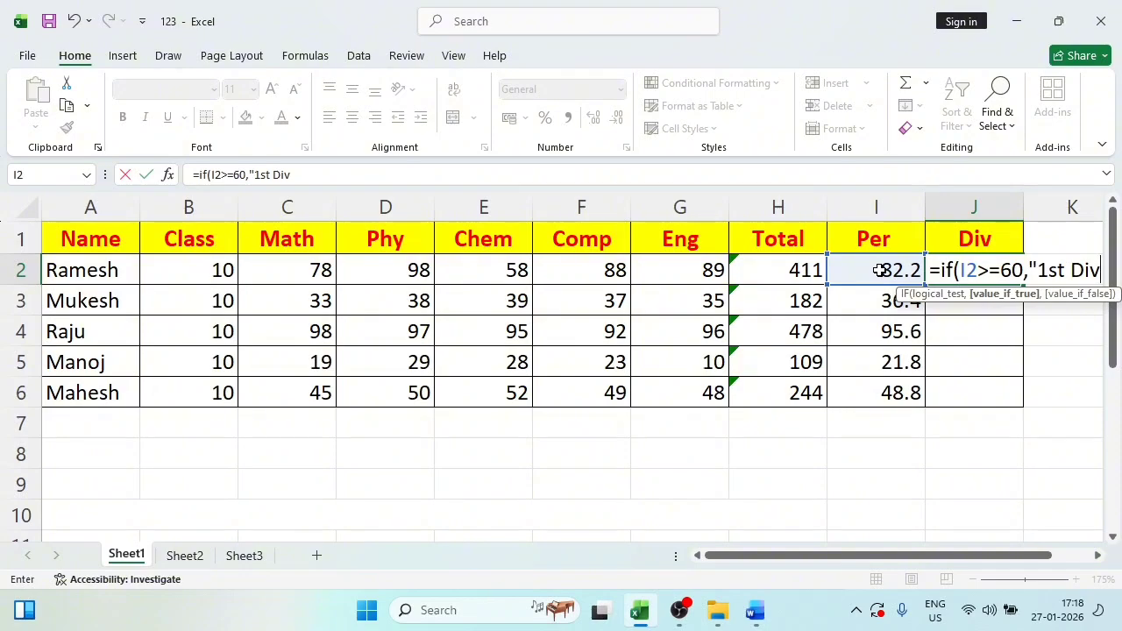
text(")
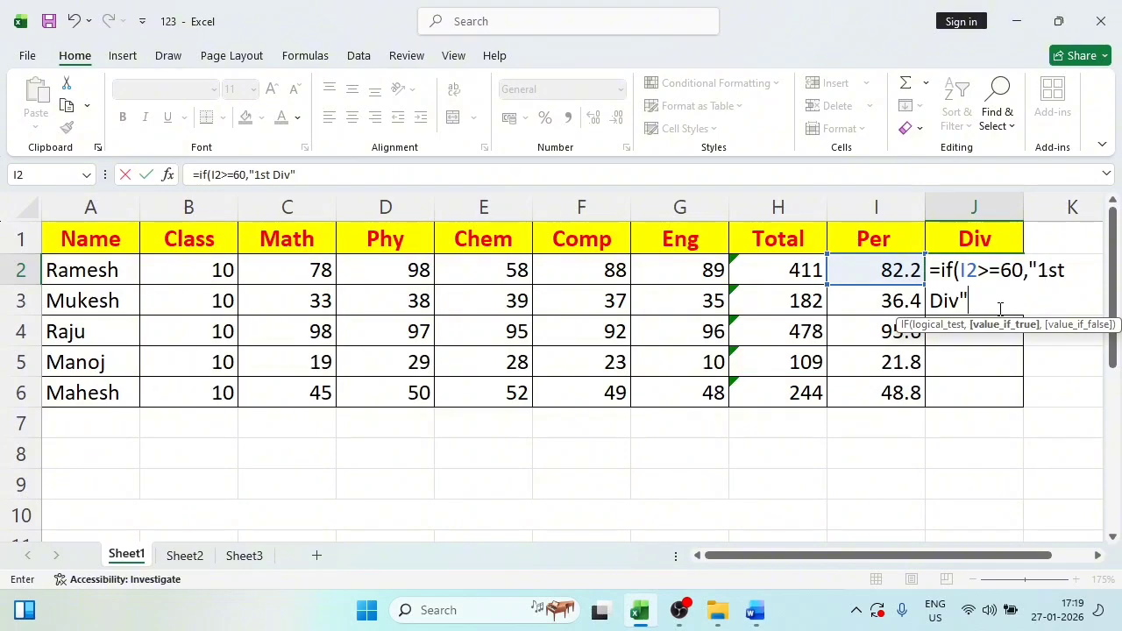
Add a nested IF to the J2 formula that tests I2>=45 and returns "2nd Div" when true.
text(,)
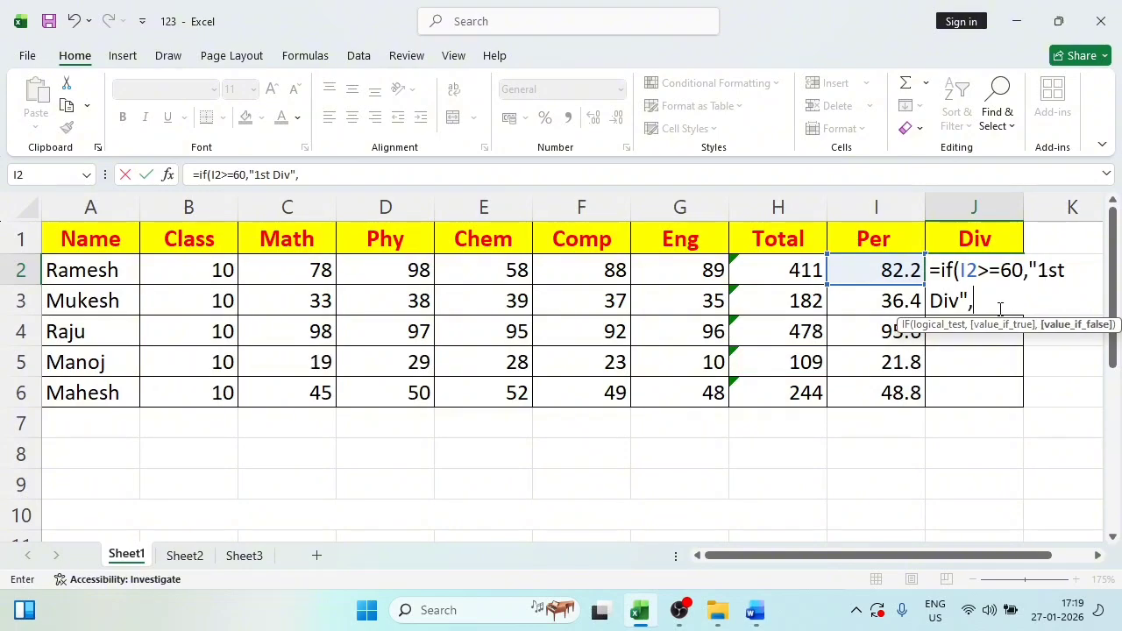
text(if)
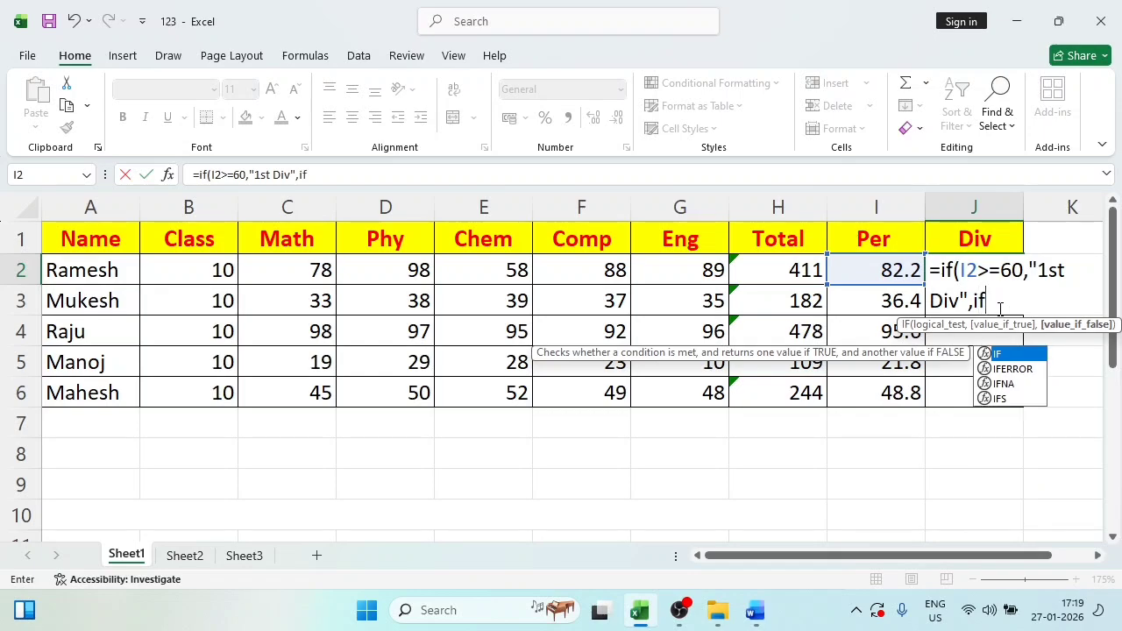
text(()
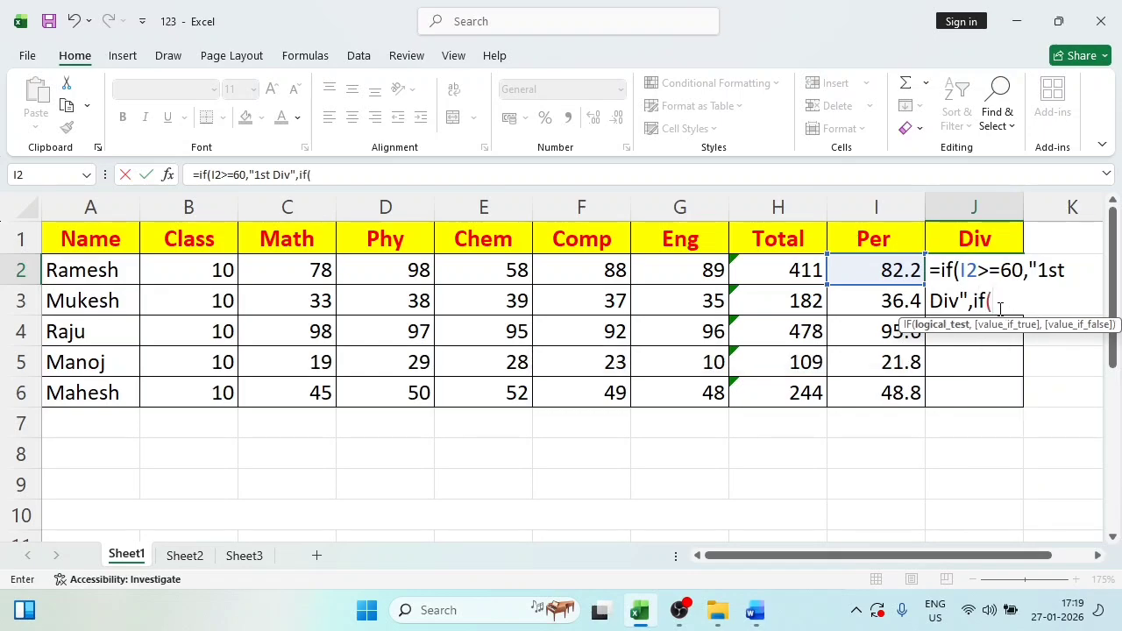
click(900, 272)
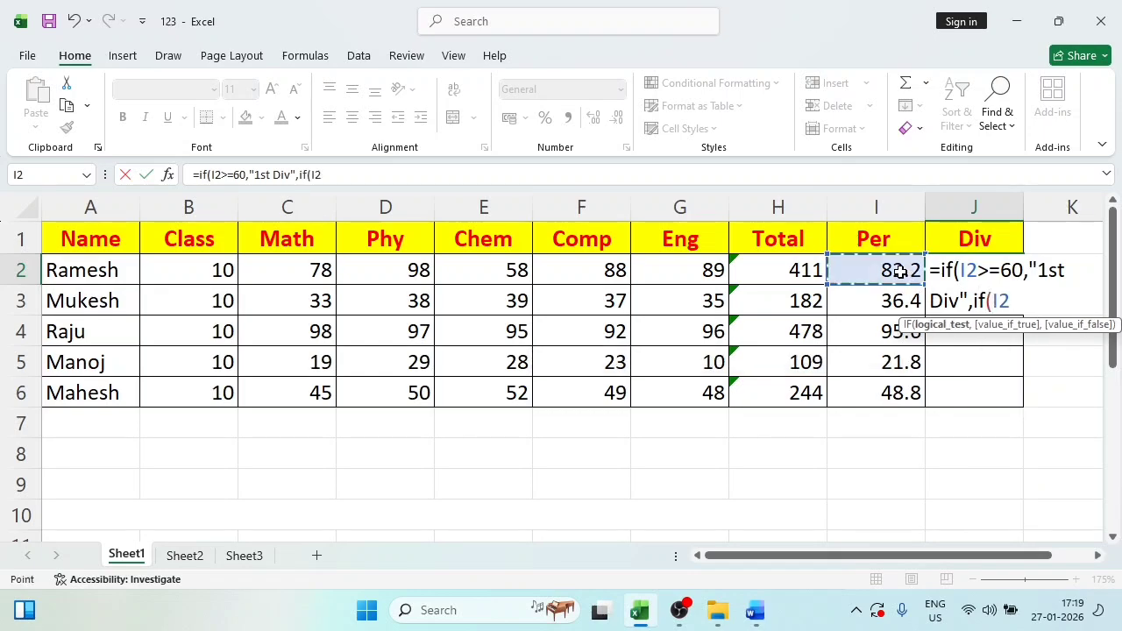
text(>=)
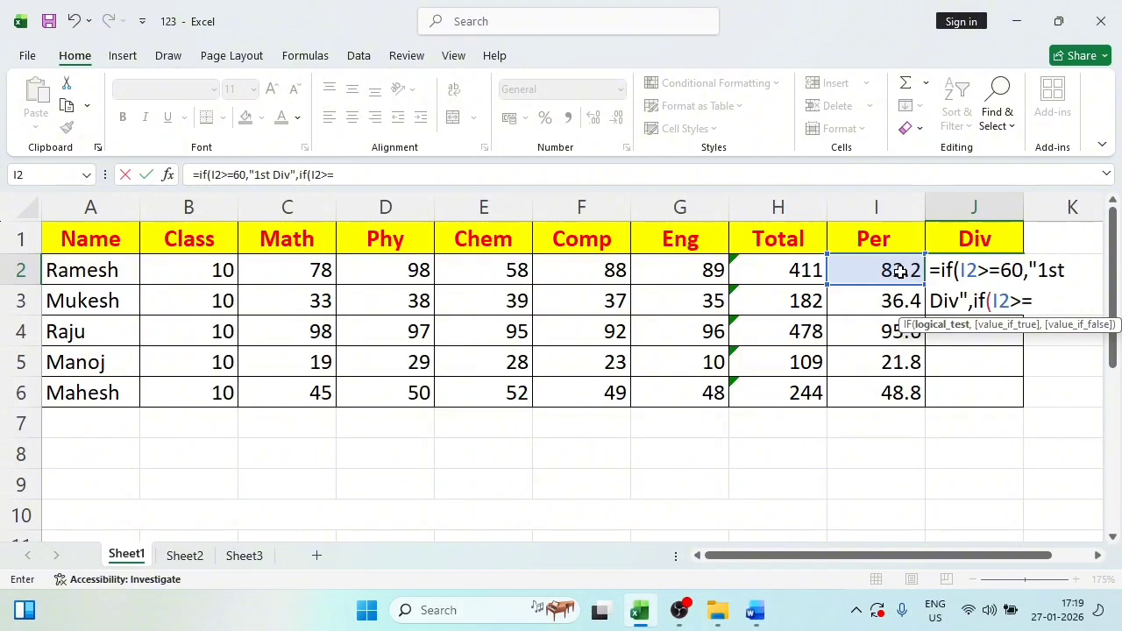
text(45)
text(,")
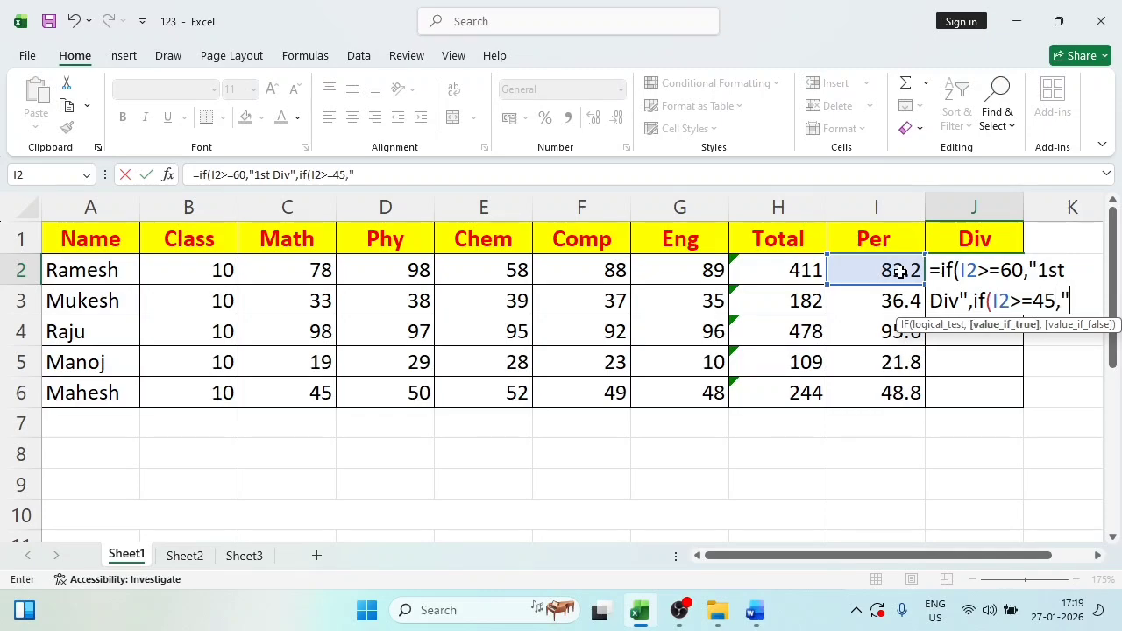
text(2nd )
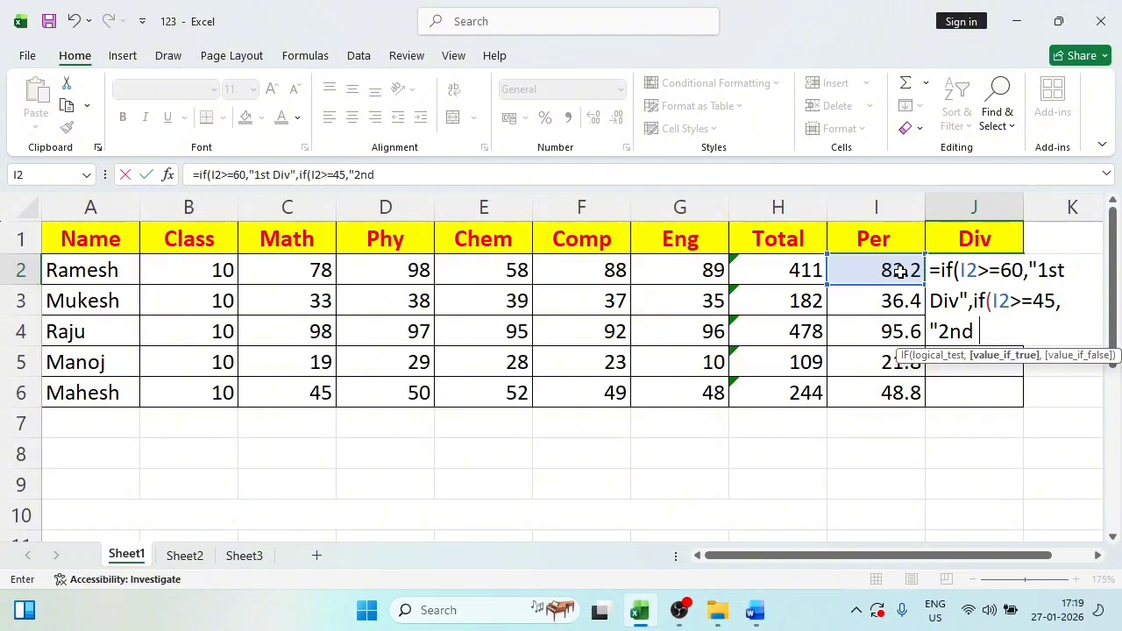
text(Div",)
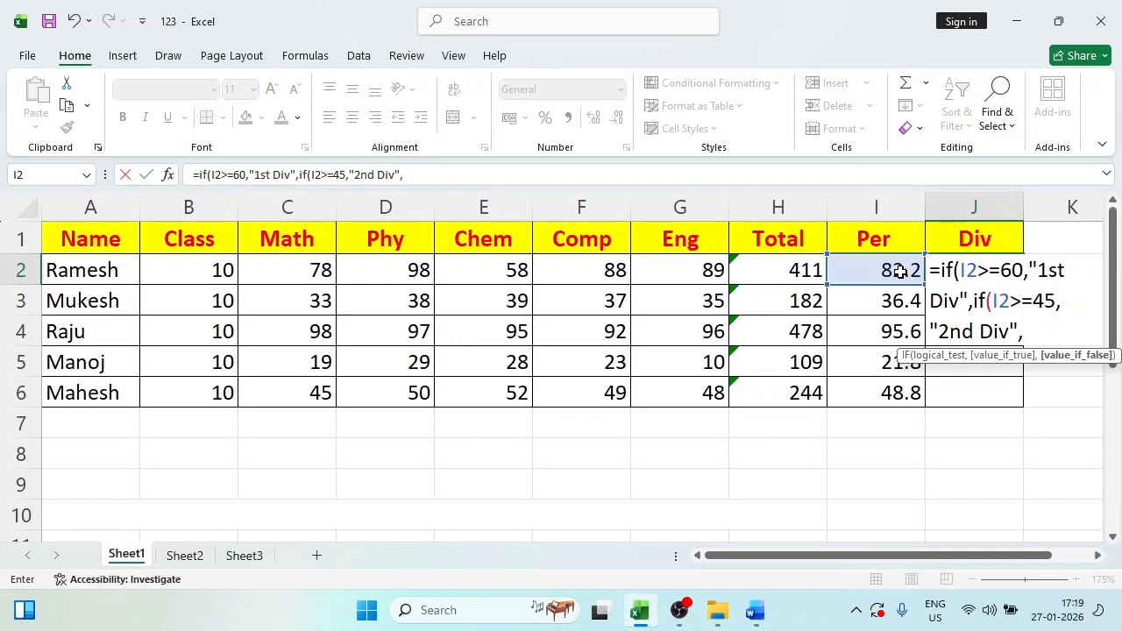
Nest a third IF in the J2 formula that tests I2>=33 and returns "3rd Div" when true.
text(if()
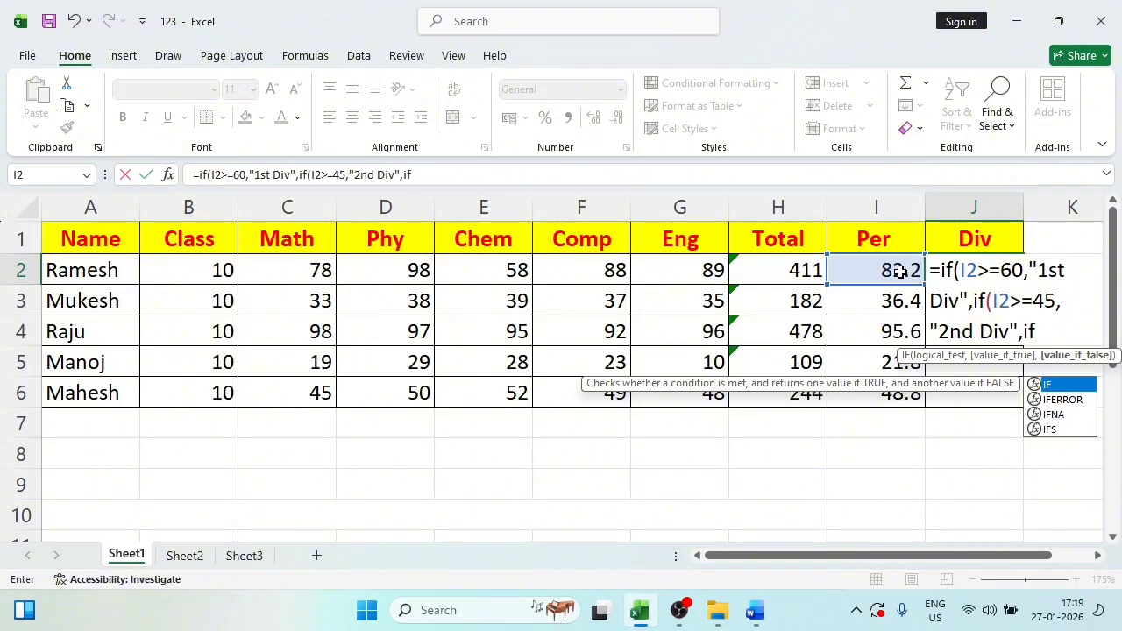
click(900, 272)
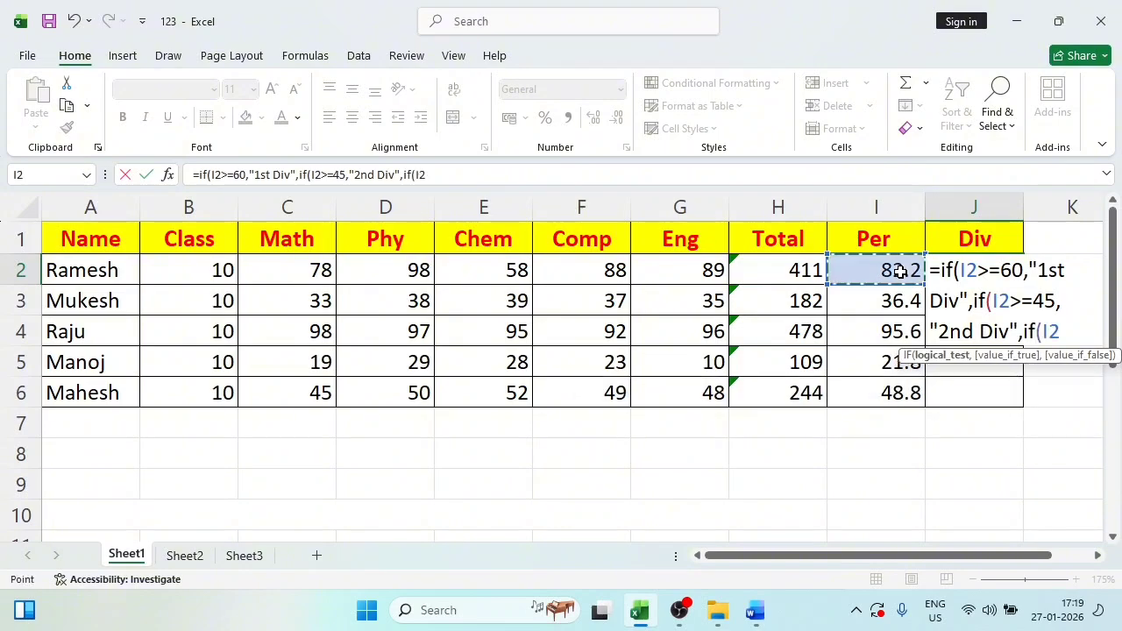
text(>=)
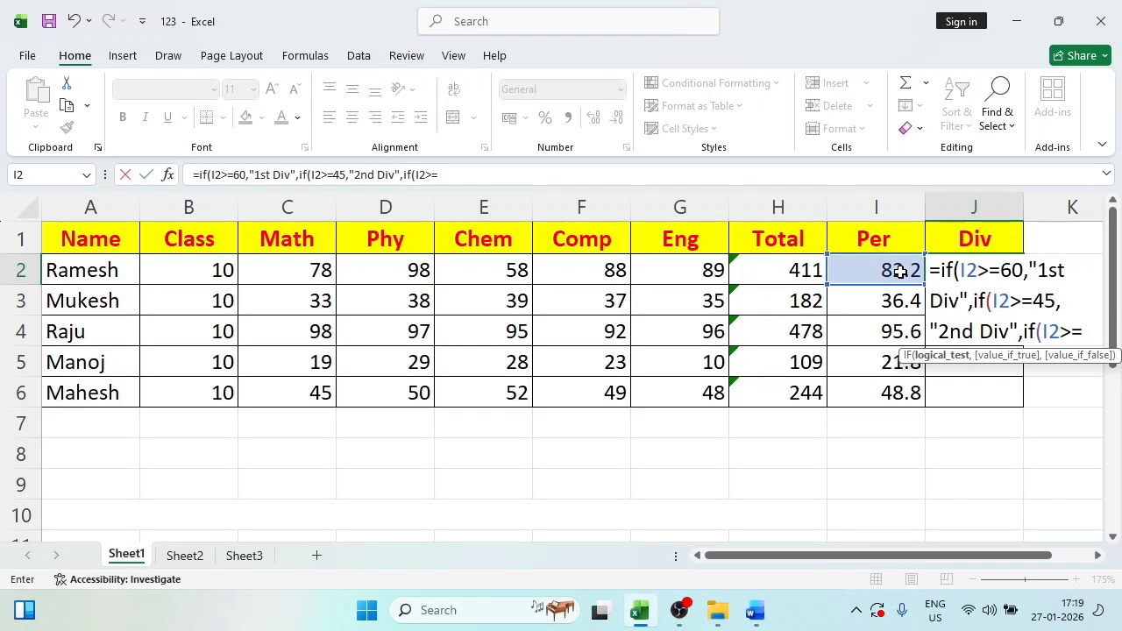
text(33)
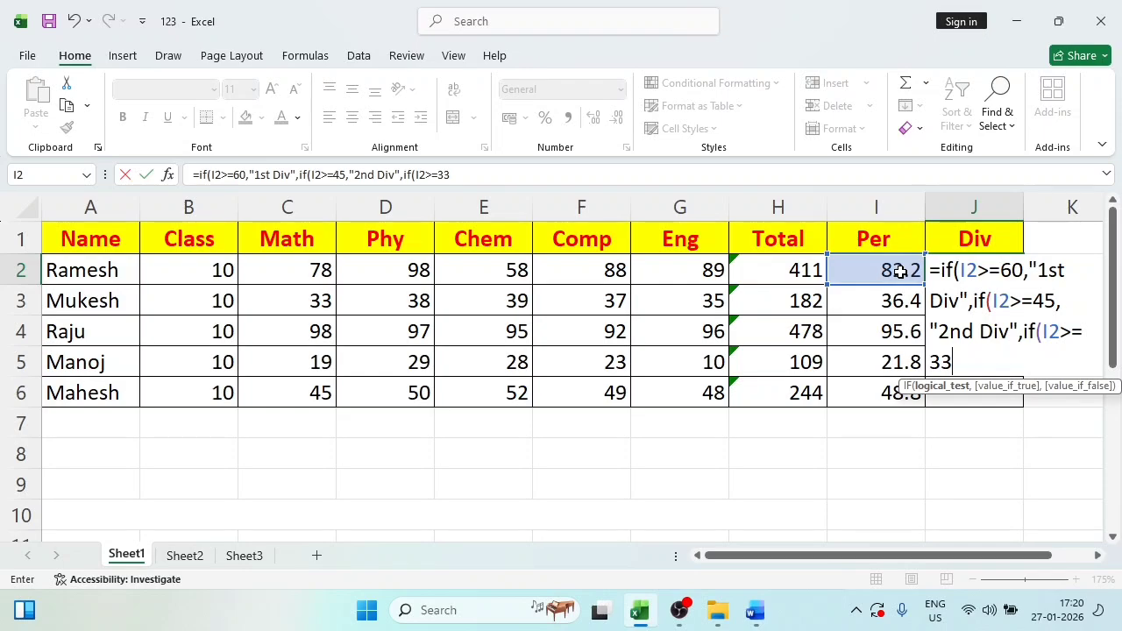
text(,")
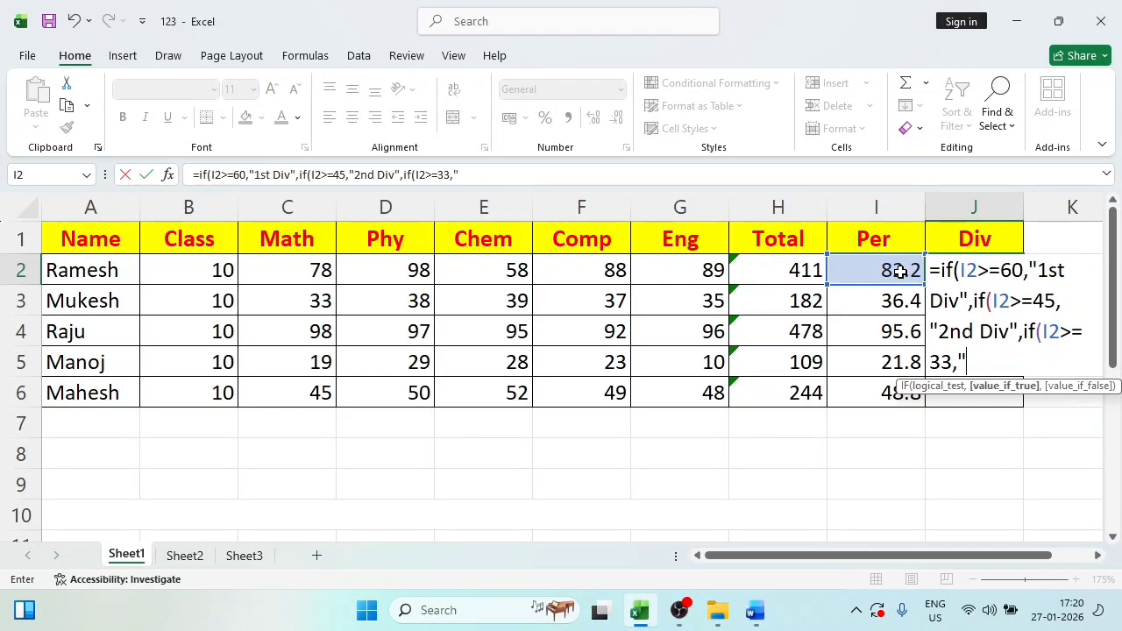
text(3rd Div)
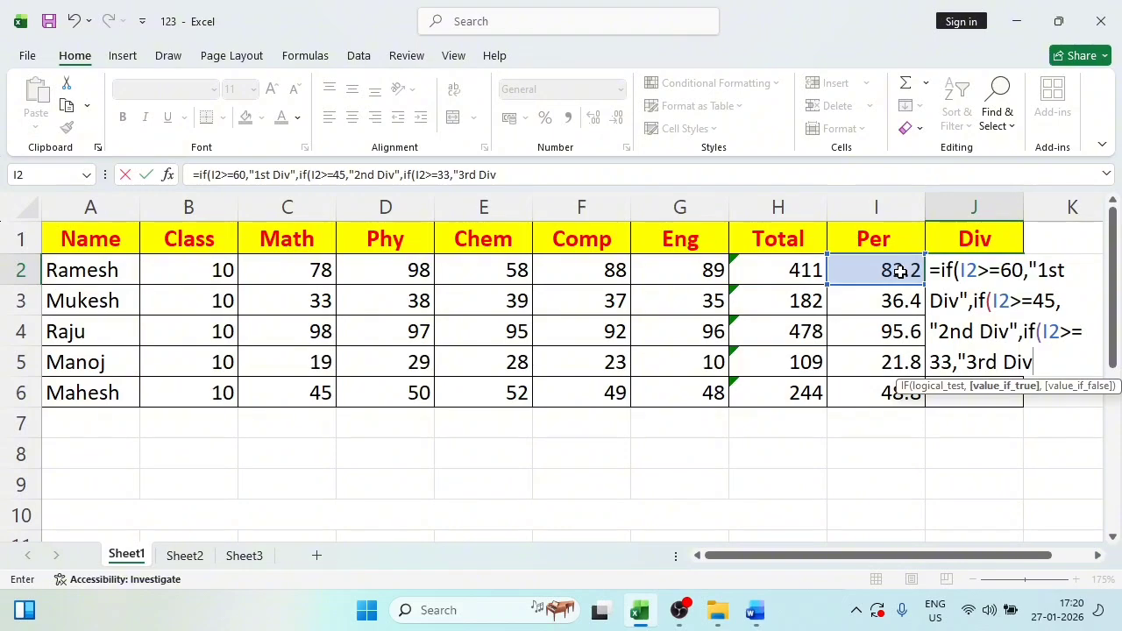
text(")
Finish the J2 formula with "Fail" as the last false value, close all three IFs and enter it.
text(,")
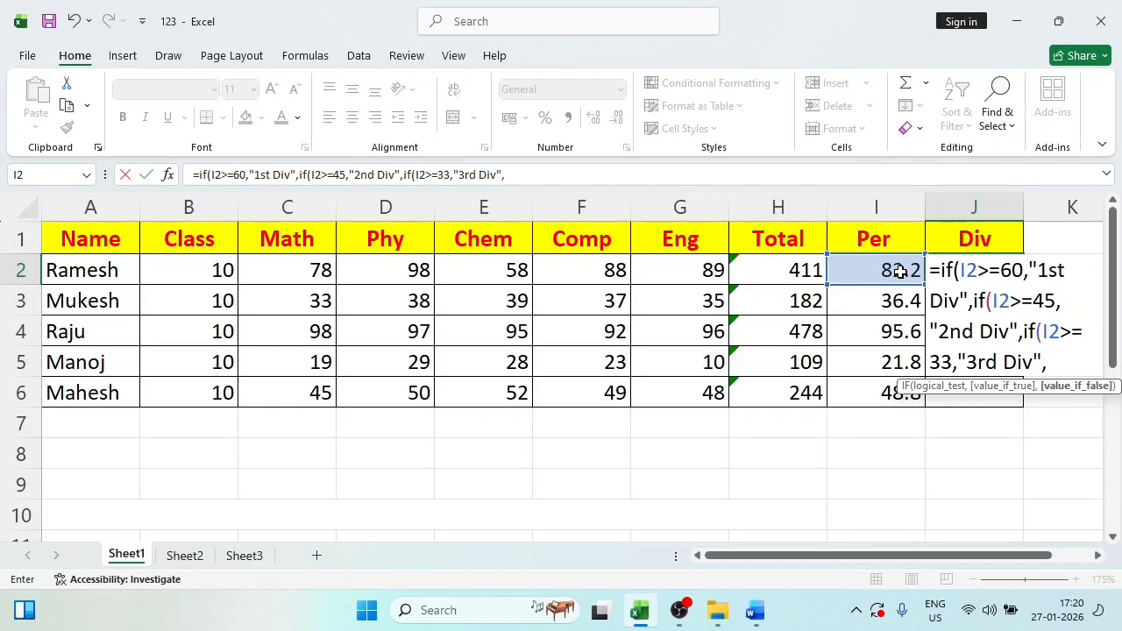
text(Fai)
text(l)
key(BackSpace)
text(il")
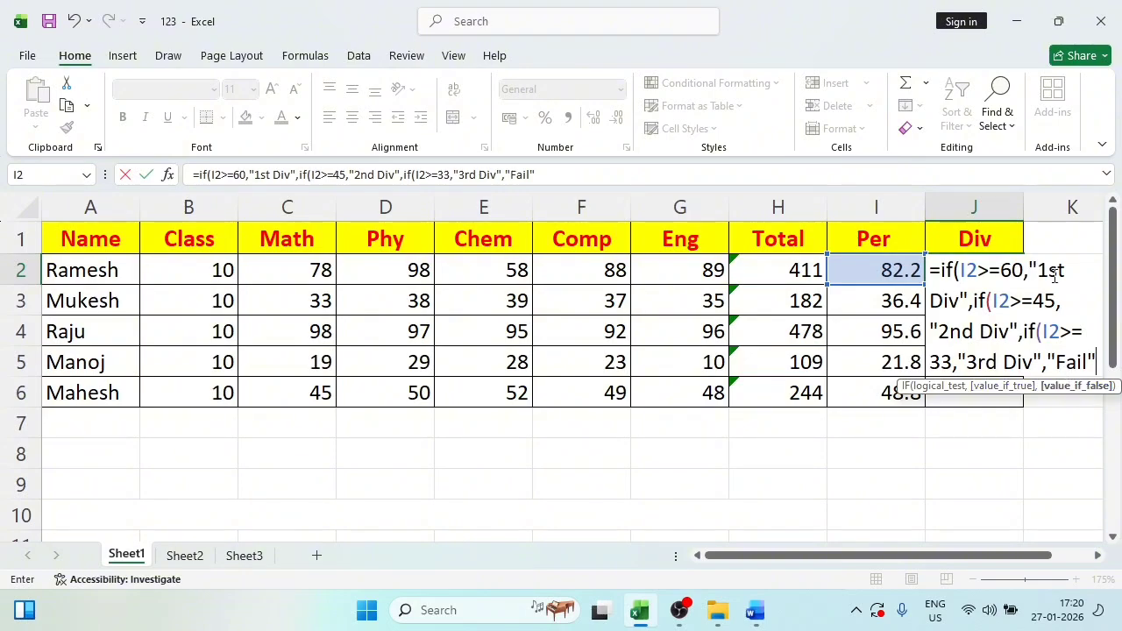
text())))
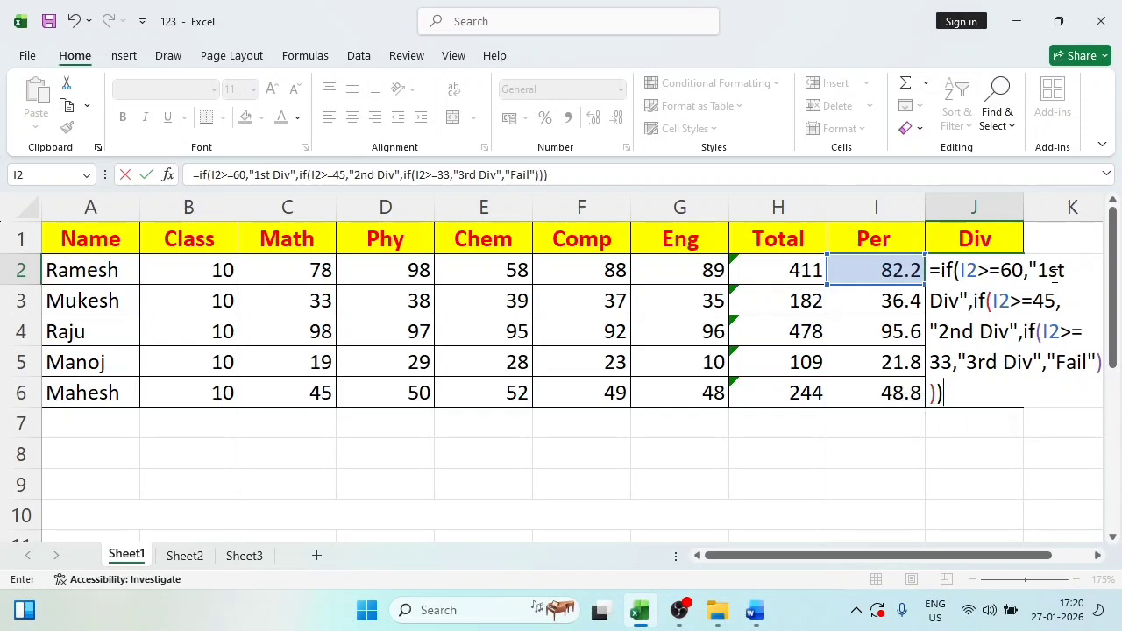
key(Return)
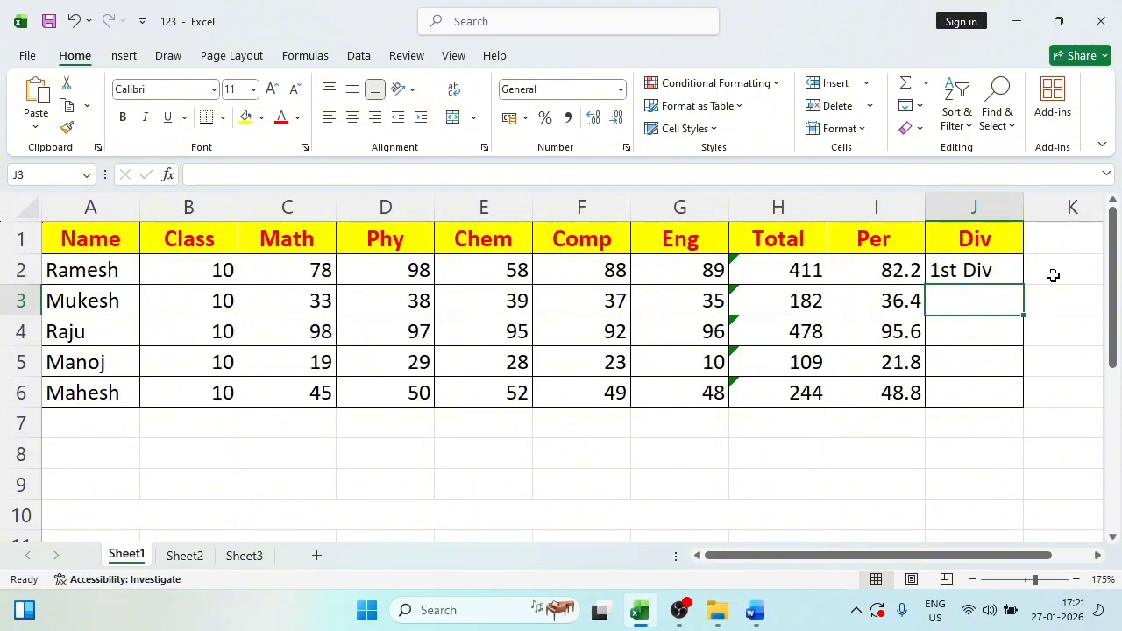
Fill the division formula from J2 down through J6 for the remaining students, then reselect J2.
click(995, 273)
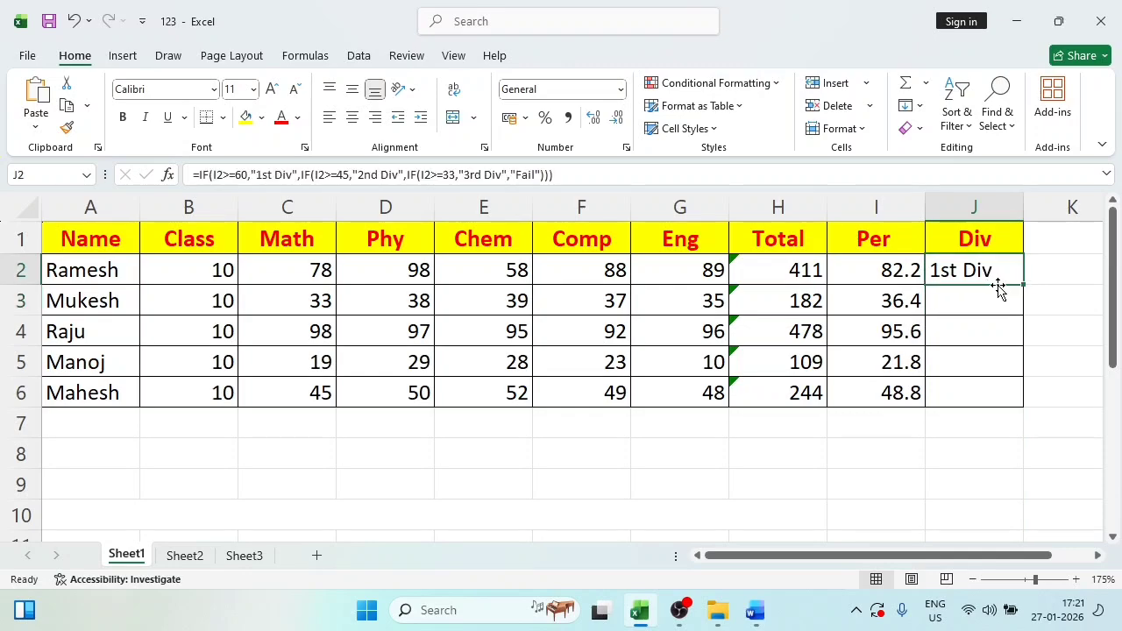
drag(1021, 287, 1022, 403)
click(912, 486)
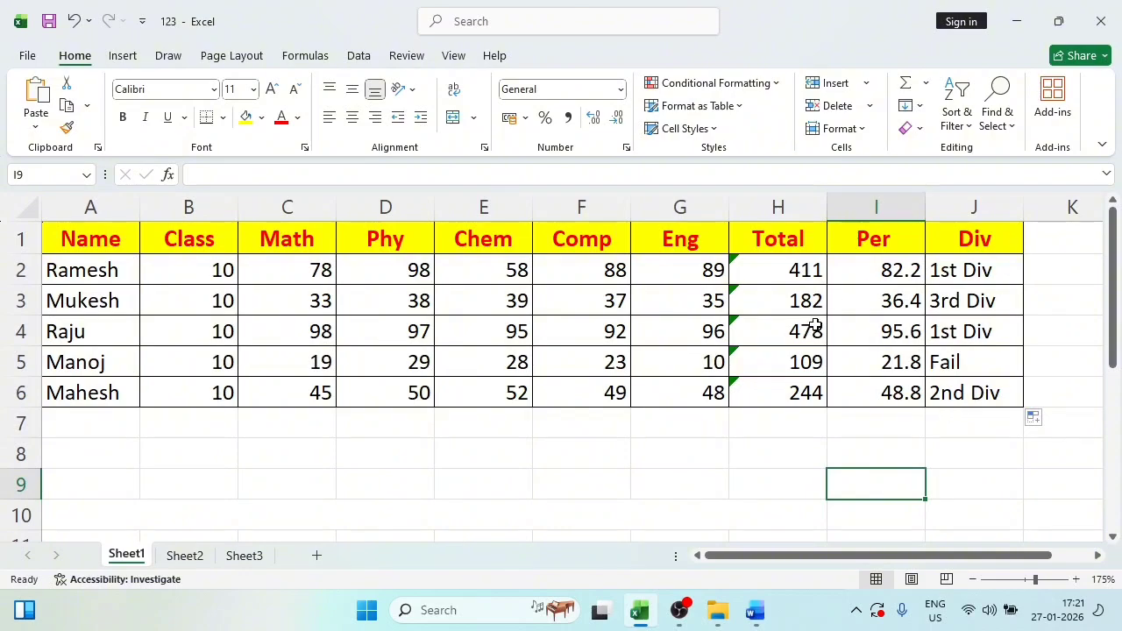
click(937, 275)
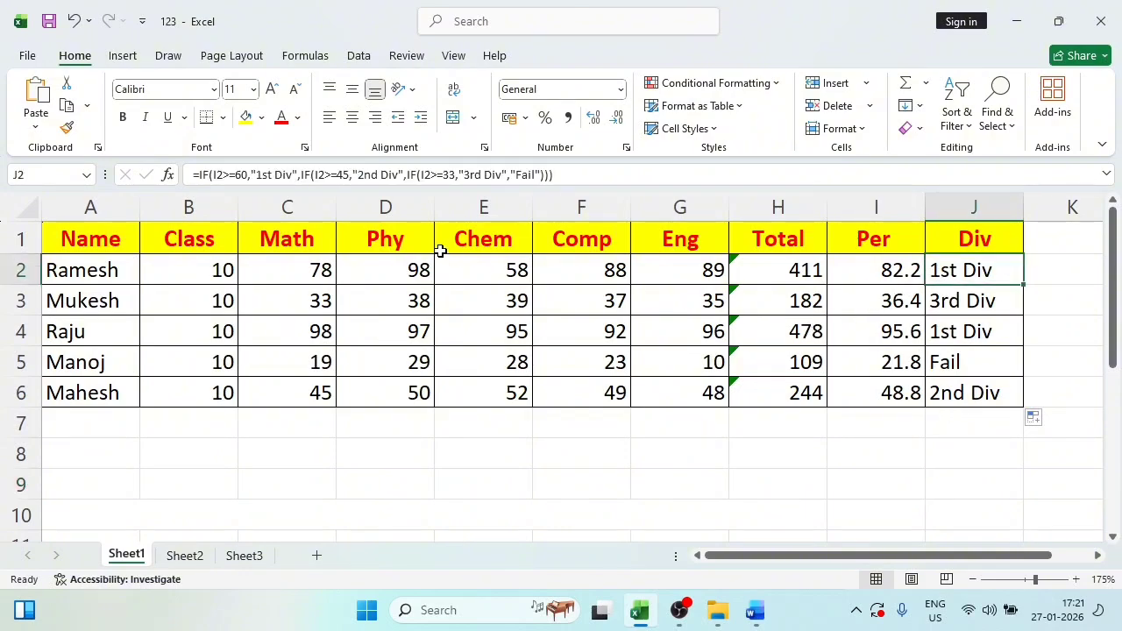